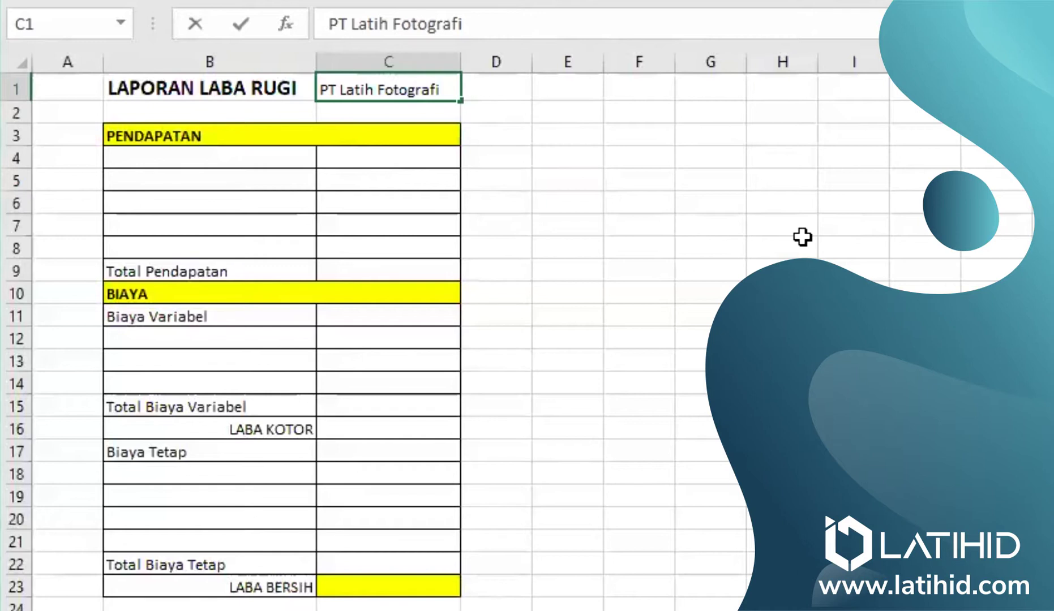
# Step: Enter the report period Januari 2020 in cell B2, beneath the LAPORAN LABA RUGI title
pyautogui.doubleClick(204, 114)
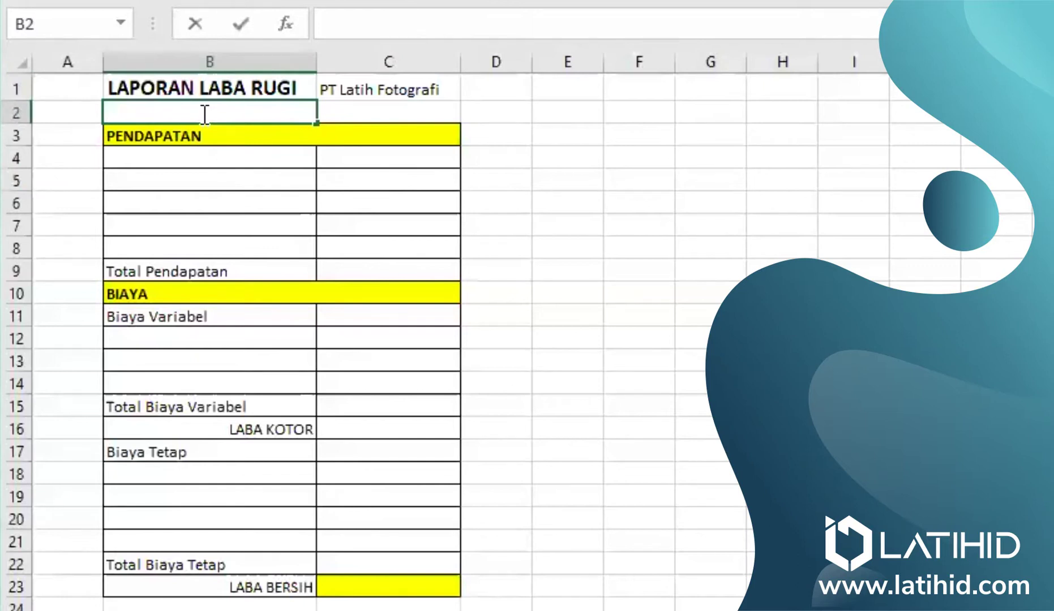
pyautogui.write('Janua')
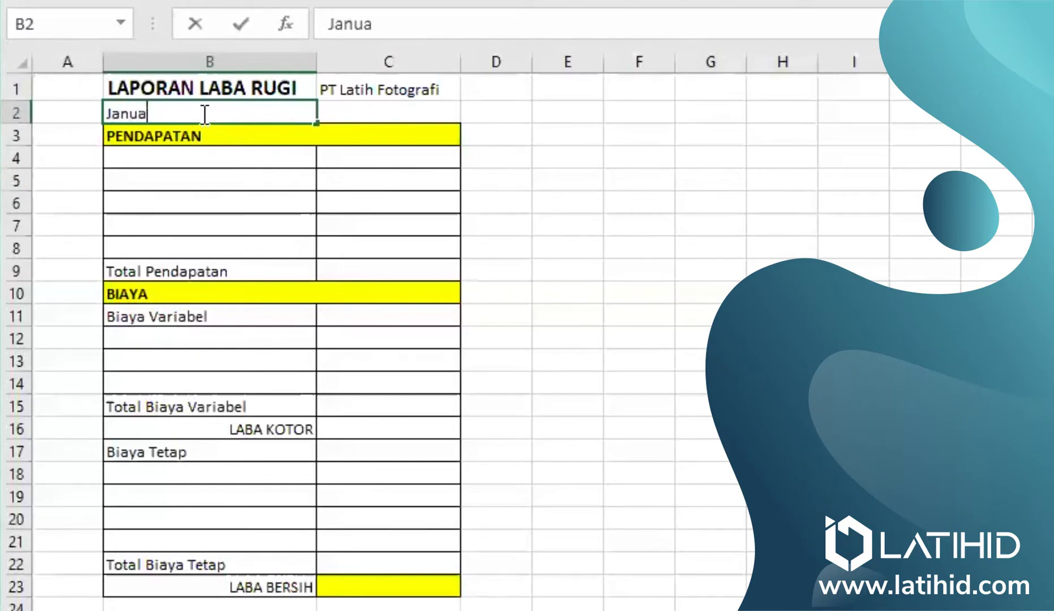
pyautogui.write('ri 2020')
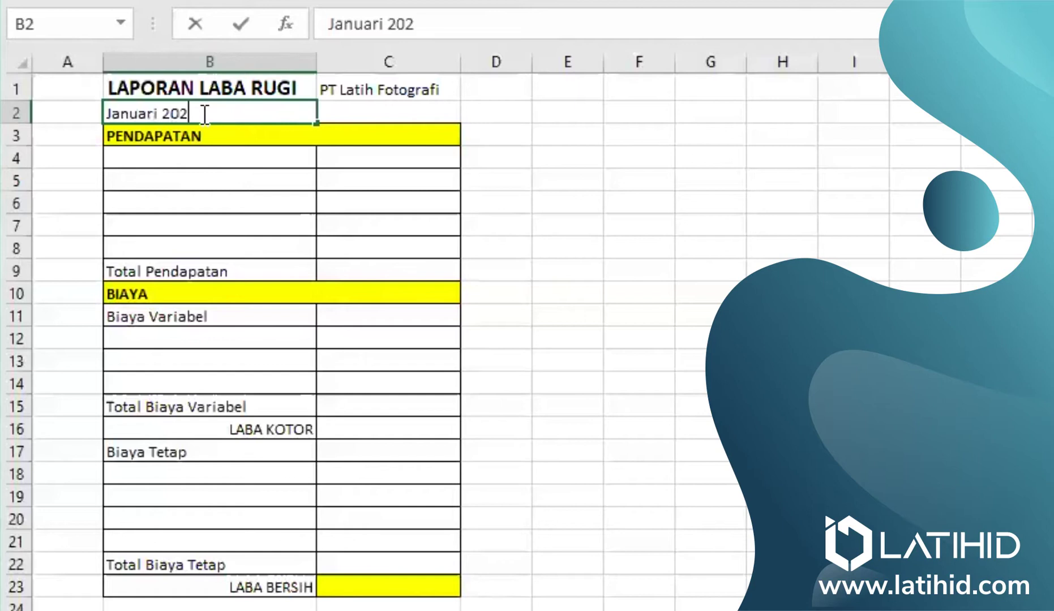
pyautogui.click(249, 162)
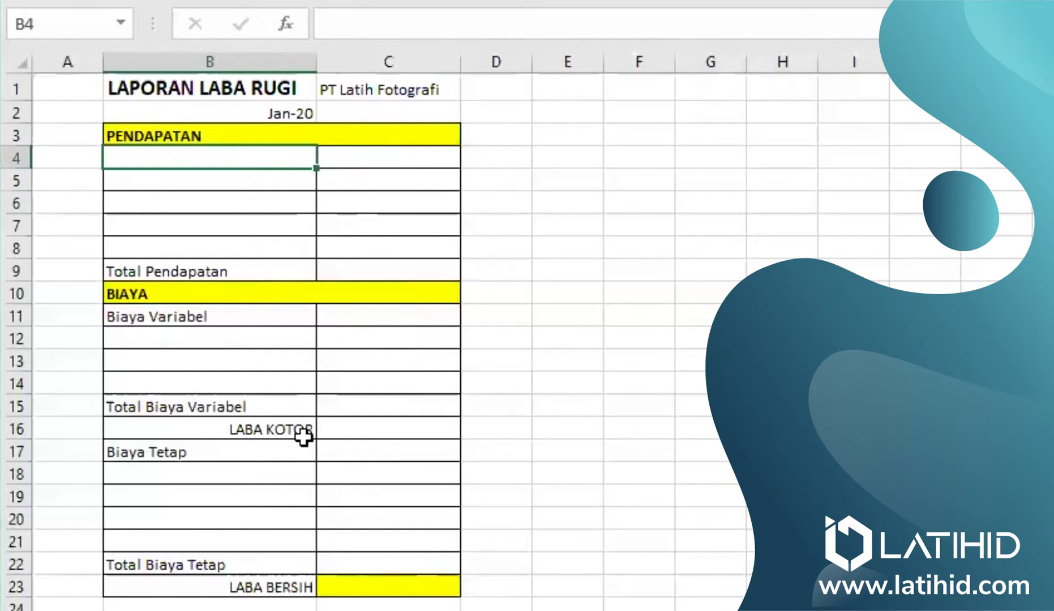
# Step: Add the income item Jasa Fotografi in row 4 under PENDAPATAN with an amount of 10000
pyautogui.doubleClick(164, 161)
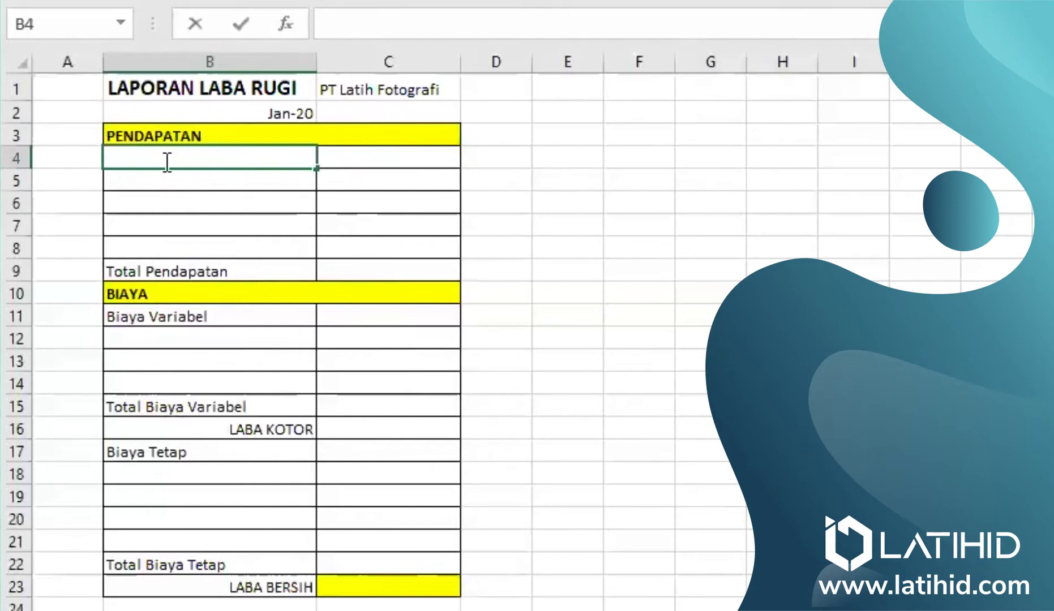
pyautogui.write('J')
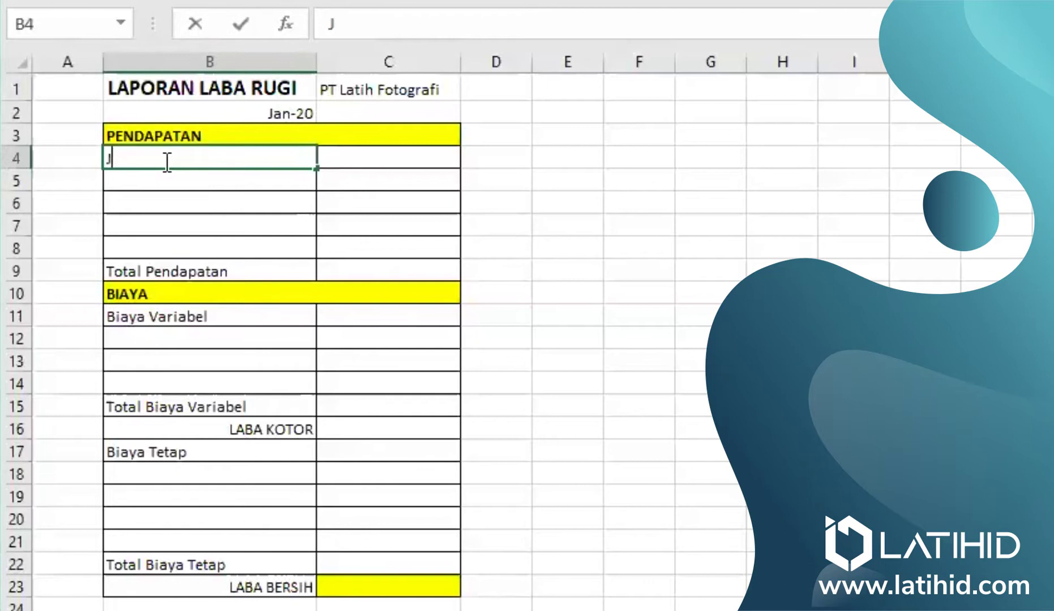
pyautogui.write('asa Fotoge')
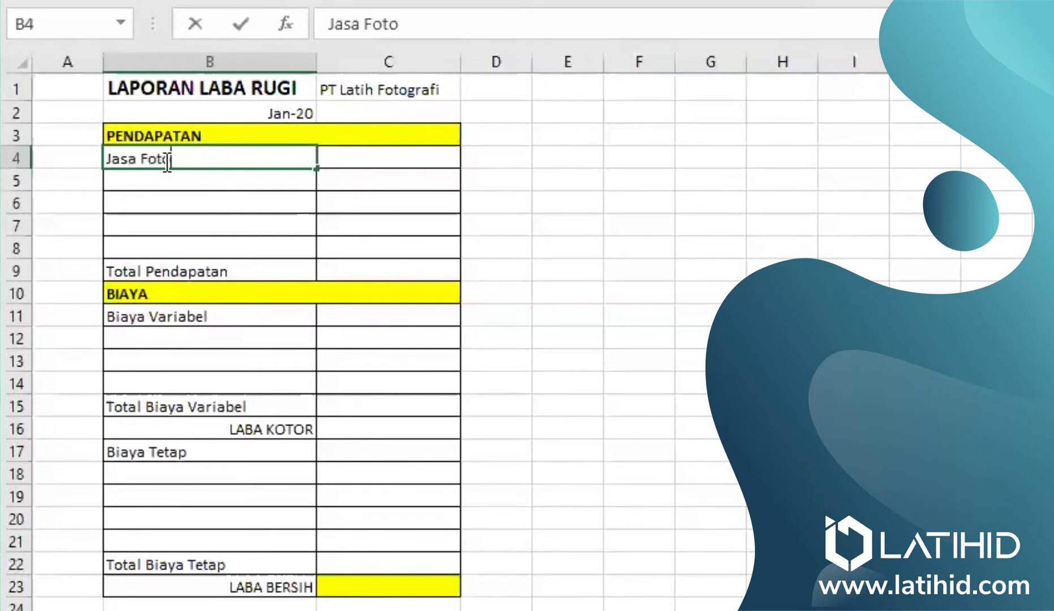
pyautogui.press('BackSpace')
pyautogui.write('rafi')
pyautogui.click(379, 163)
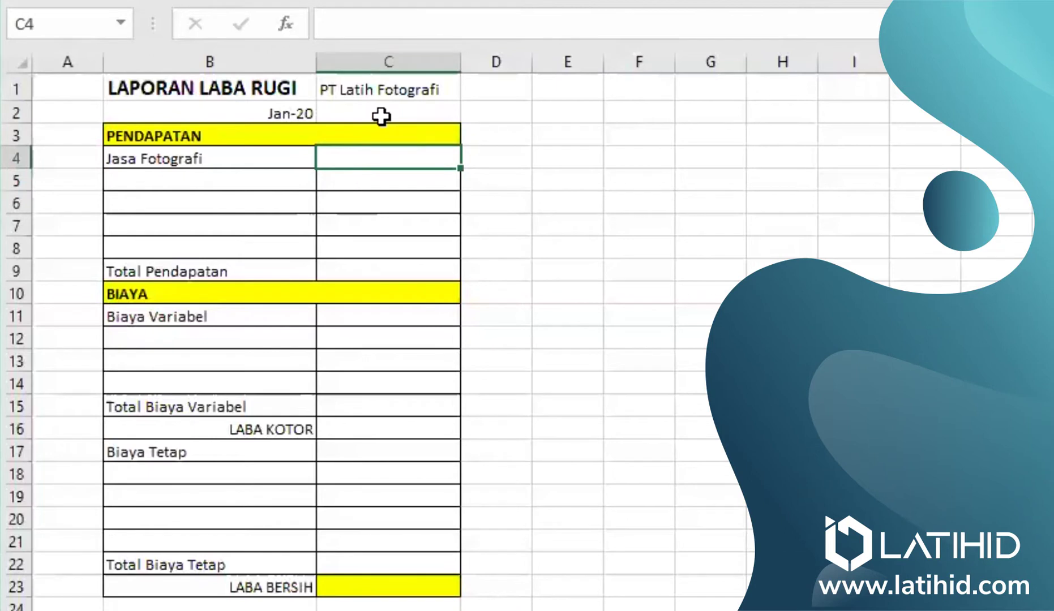
pyautogui.doubleClick(409, 159)
pyautogui.write('10000')
pyautogui.click(411, 181)
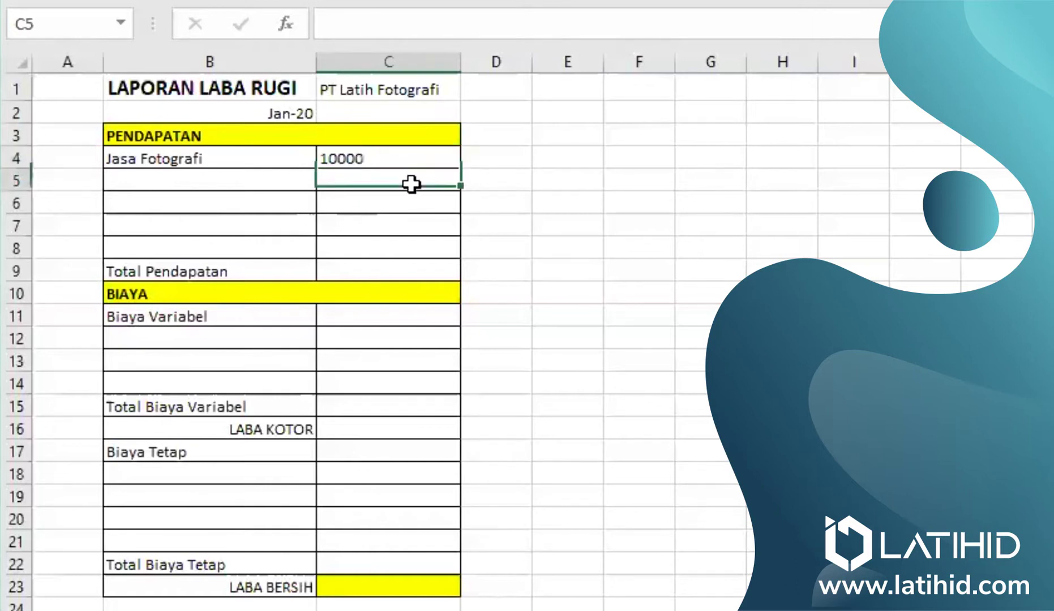
# Step: Add the income item Penjualan Kamera in row 5 with an amount of 250000
pyautogui.doubleClick(217, 181)
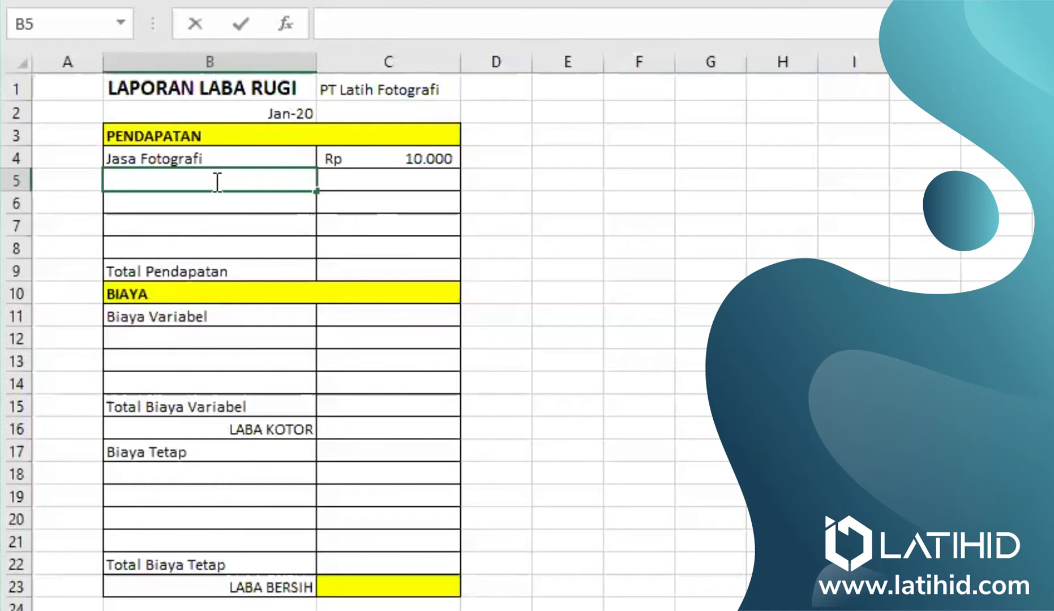
pyautogui.write('Penjua')
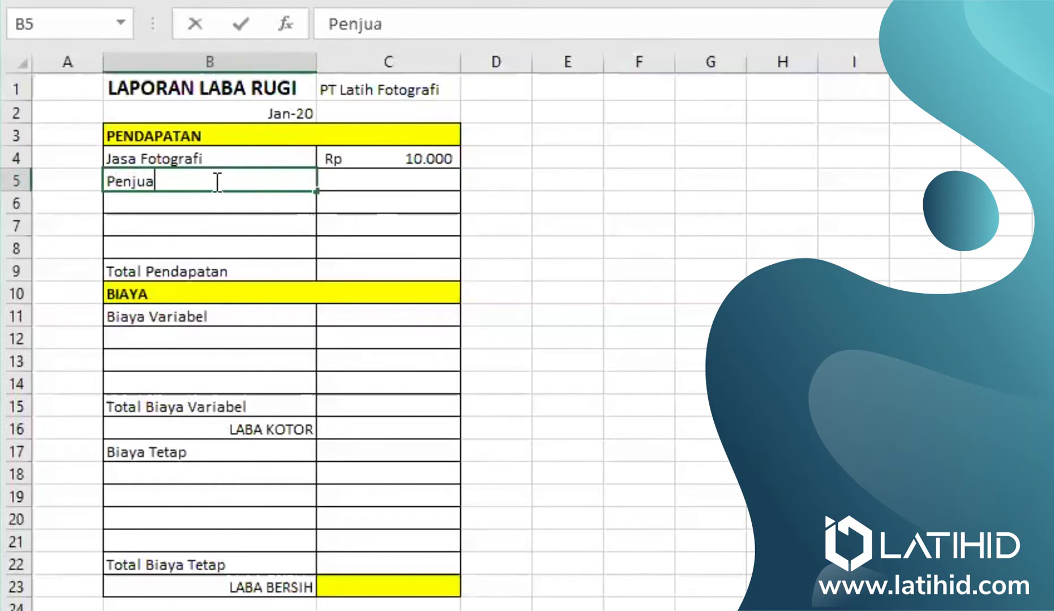
pyautogui.write('lan Kamera')
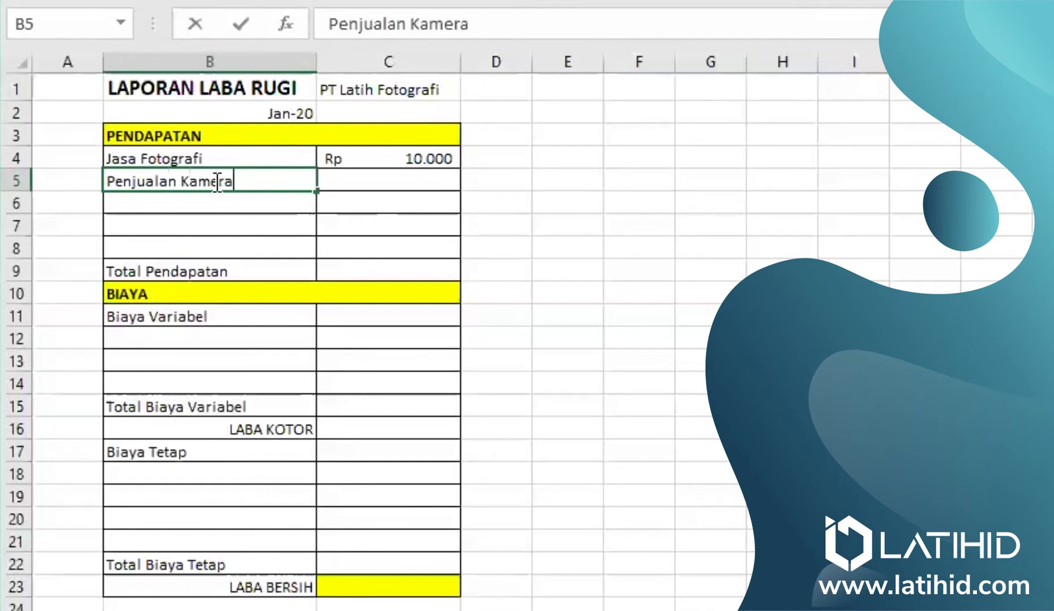
pyautogui.doubleClick(414, 179)
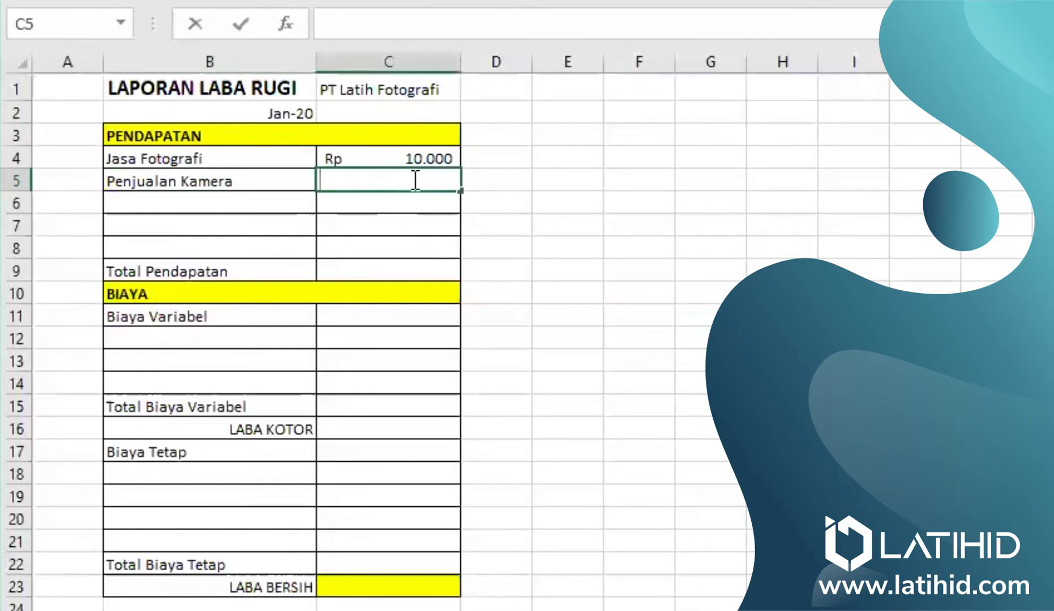
pyautogui.write('25')
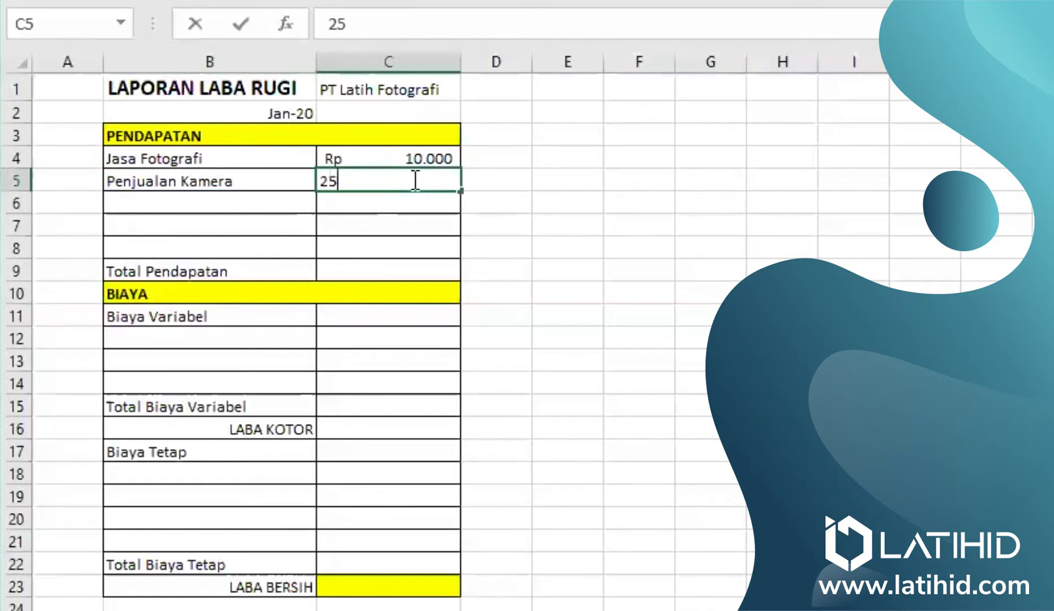
pyautogui.write('0000')
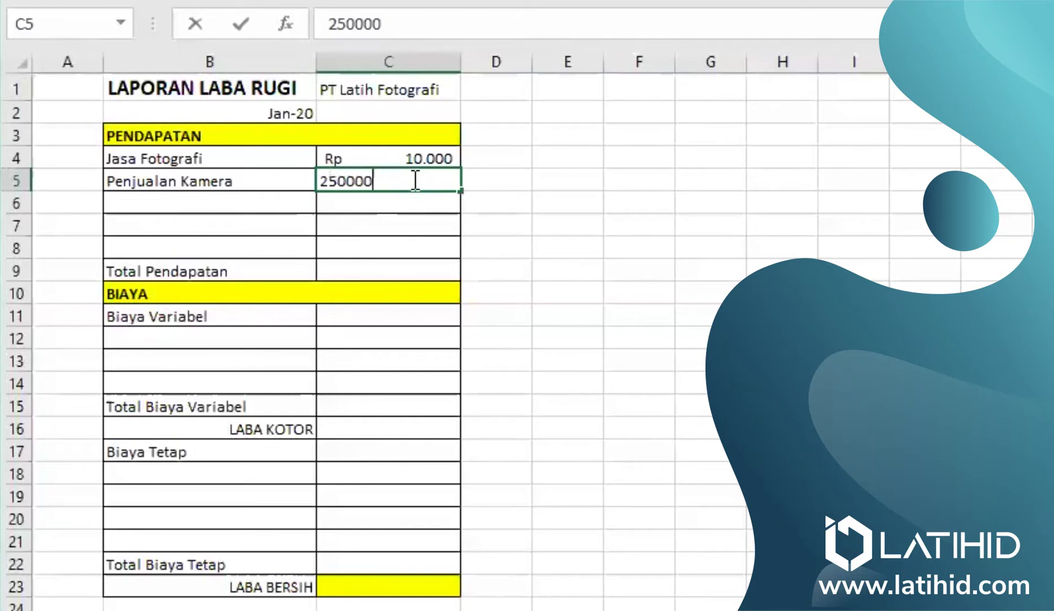
# Step: Add the income item Penjualan Lensa in row 6 with an amount of 15000
pyautogui.click(235, 203)
pyautogui.doubleClick(235, 204)
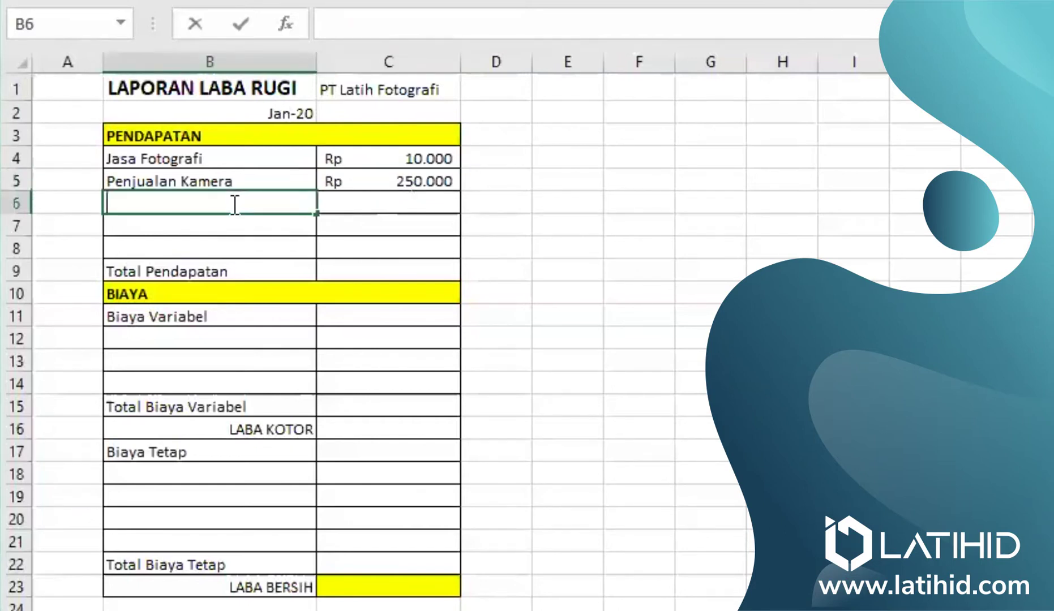
pyautogui.write('Penjualan Lensa')
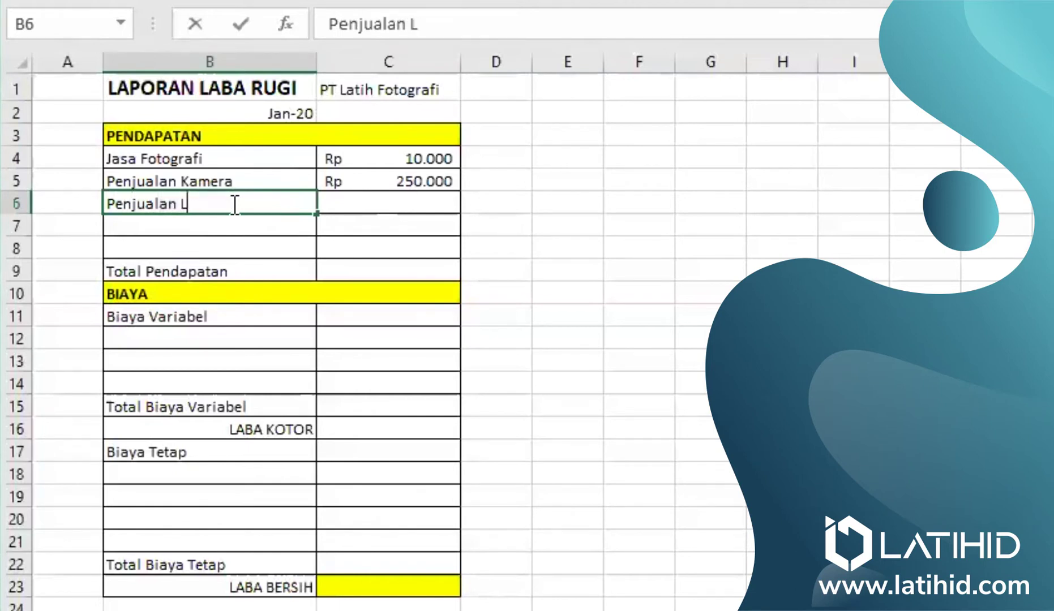
pyautogui.click(413, 205)
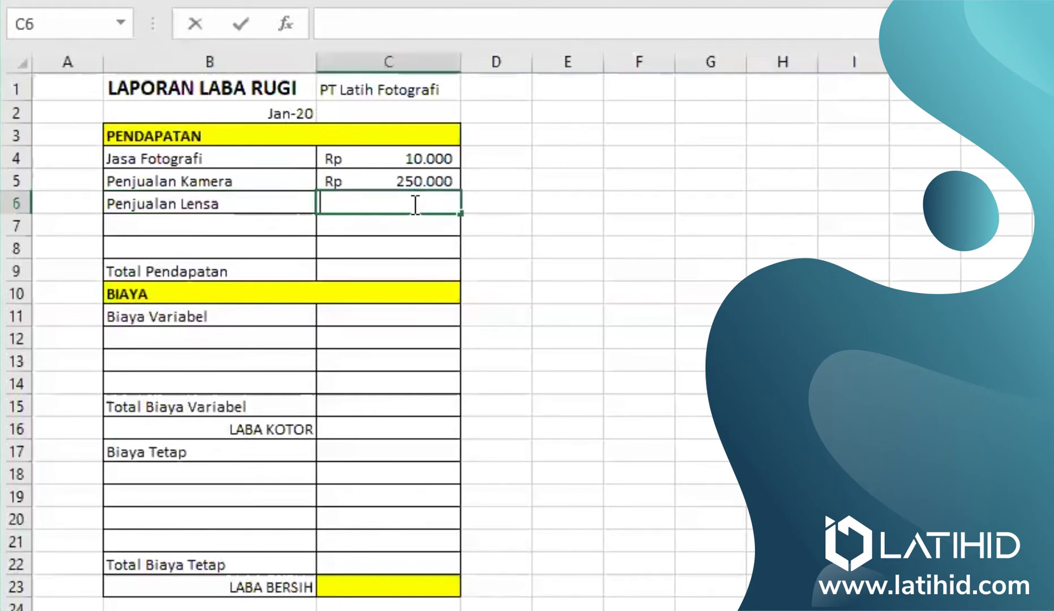
pyautogui.write('15000')
# Step: Add the income item Sewa Kamera in row 7 with an amount of 5000
pyautogui.click(213, 229)
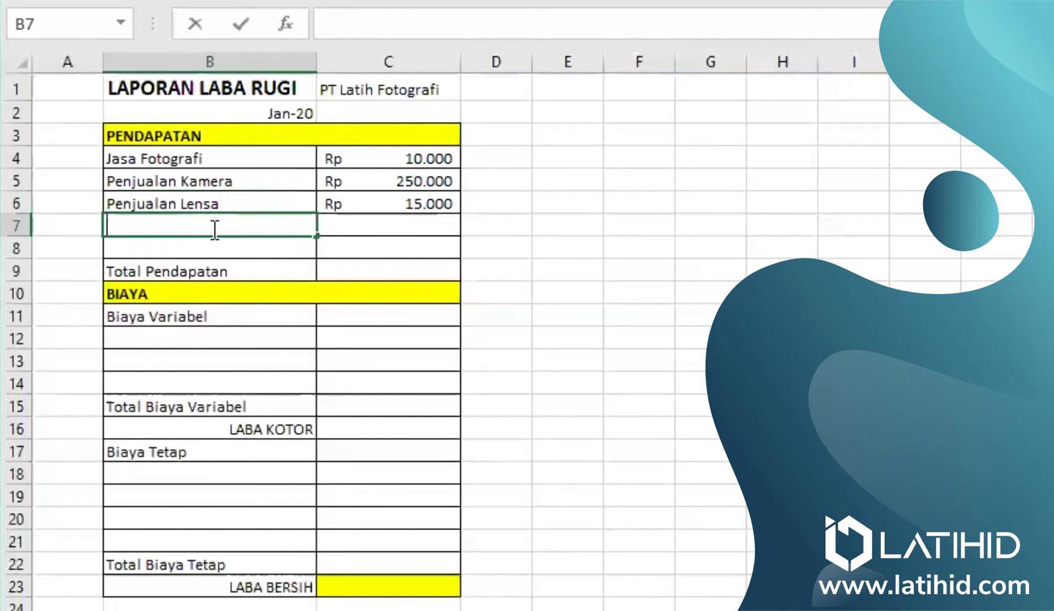
pyautogui.write('Sewa ')
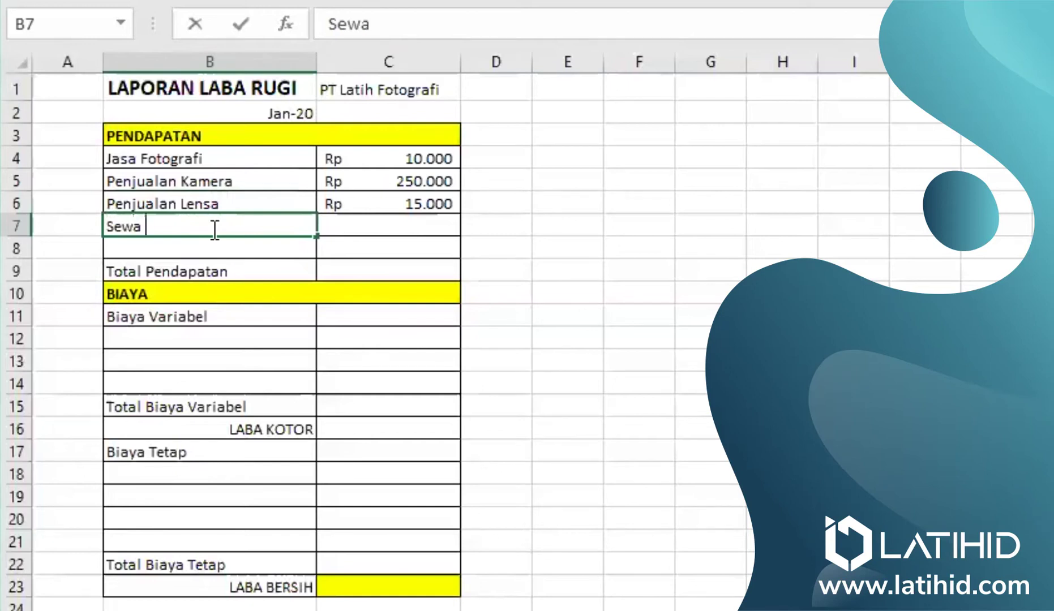
pyautogui.write('Kamera')
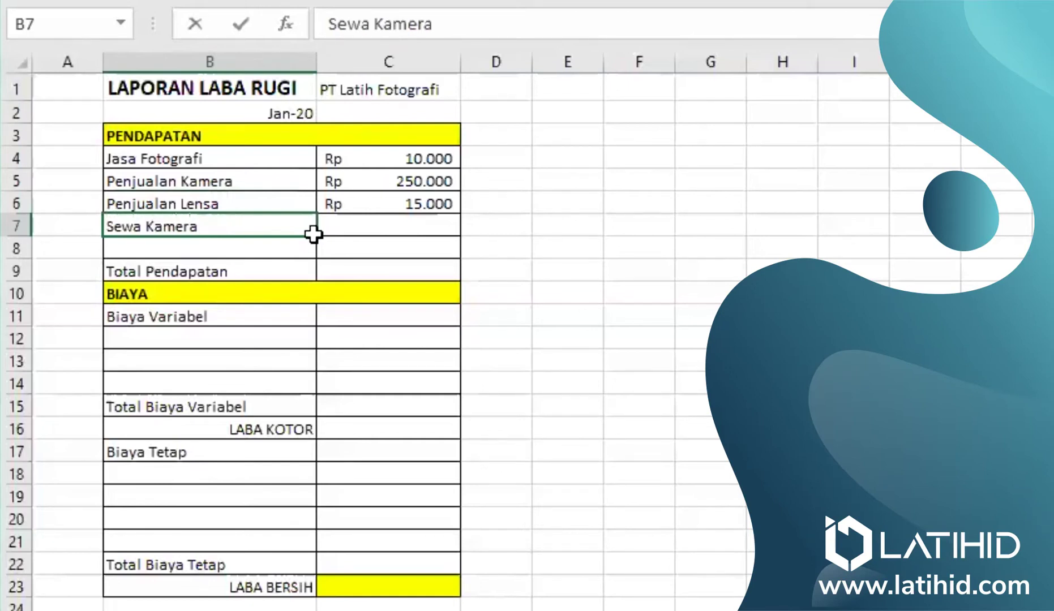
pyautogui.click(368, 229)
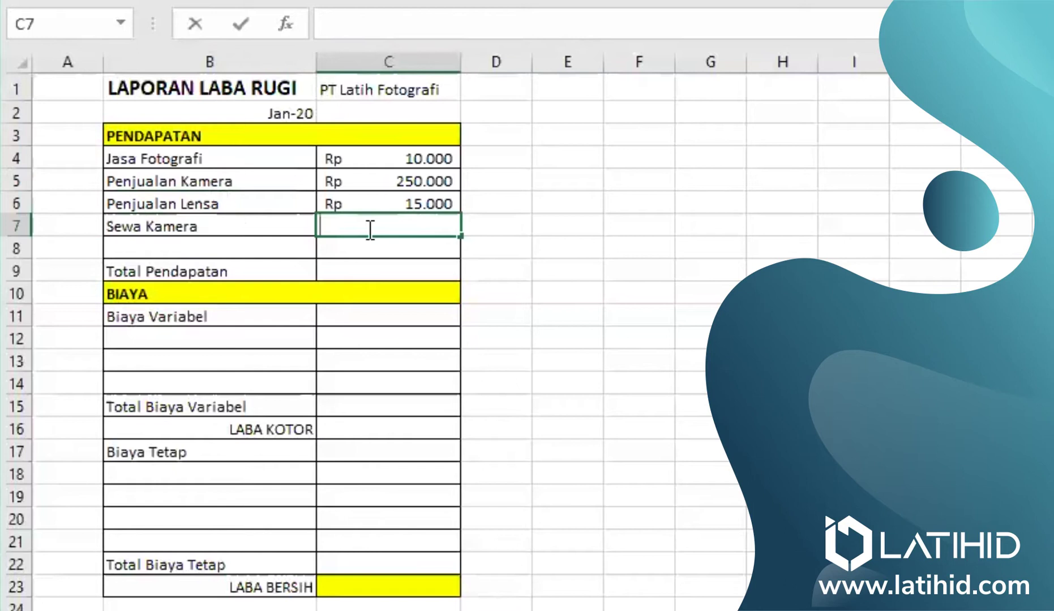
pyautogui.write('5000')
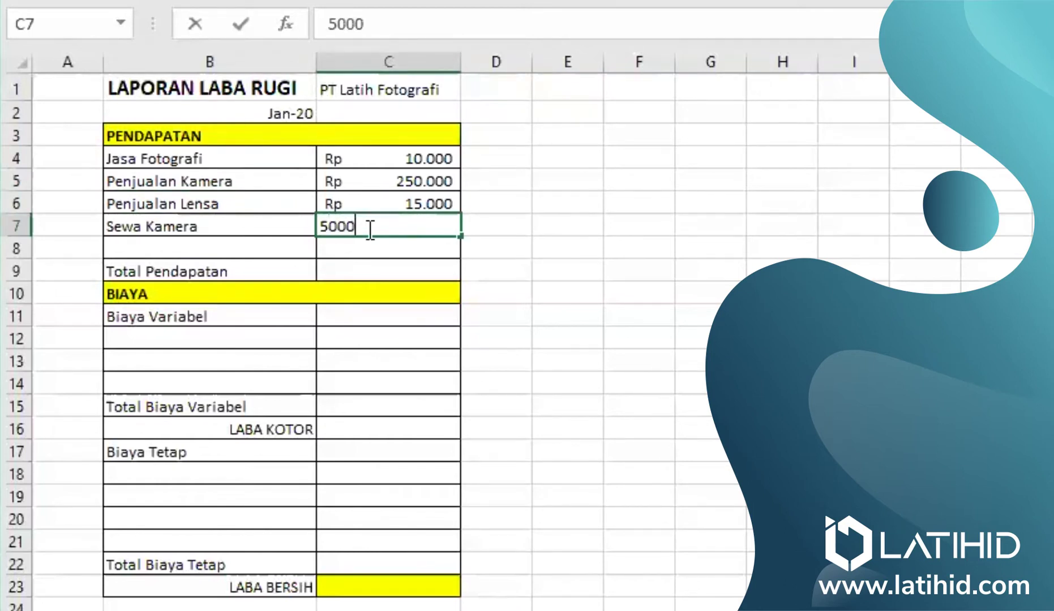
# Step: Correct the Penjualan Kamera amount in cell C5 to 25000
pyautogui.doubleClick(421, 180)
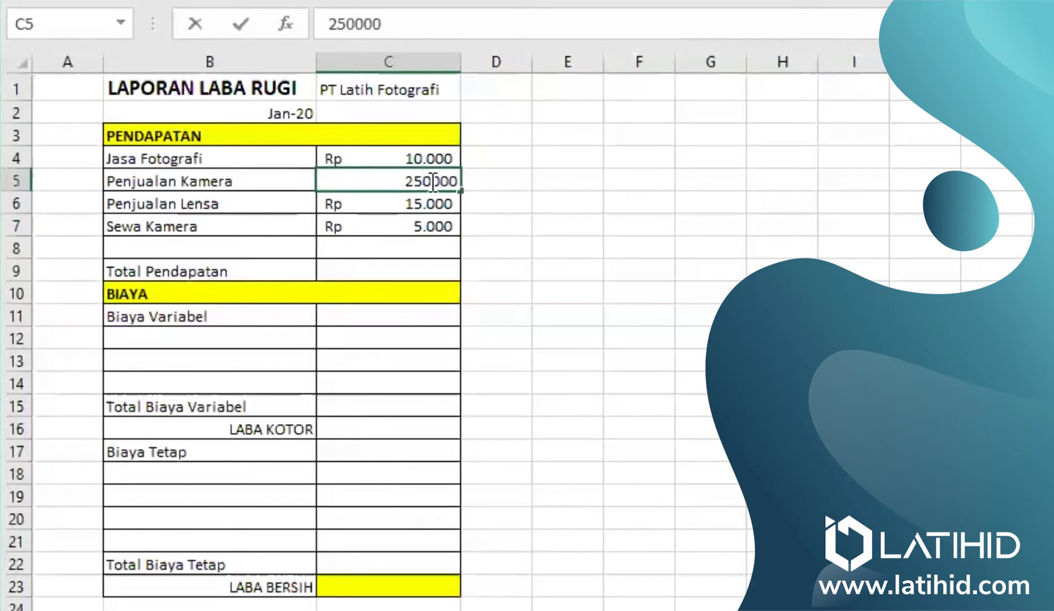
pyautogui.press('BackSpace')
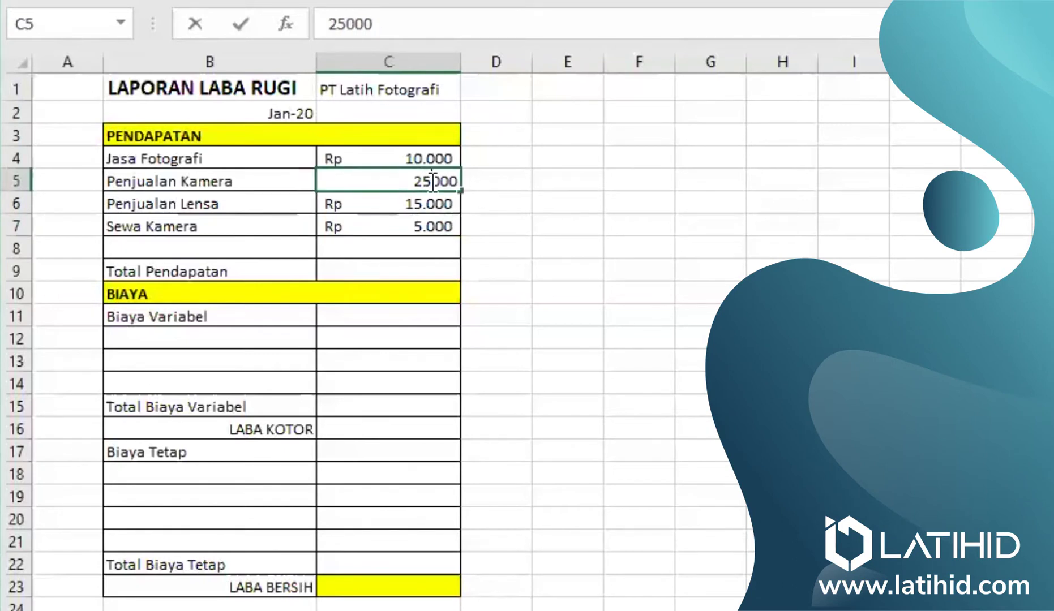
pyautogui.click(444, 255)
# Step: Calculate Total Pendapatan in cell C9 with the formula =SUM(C4:C8)
pyautogui.doubleClick(381, 270)
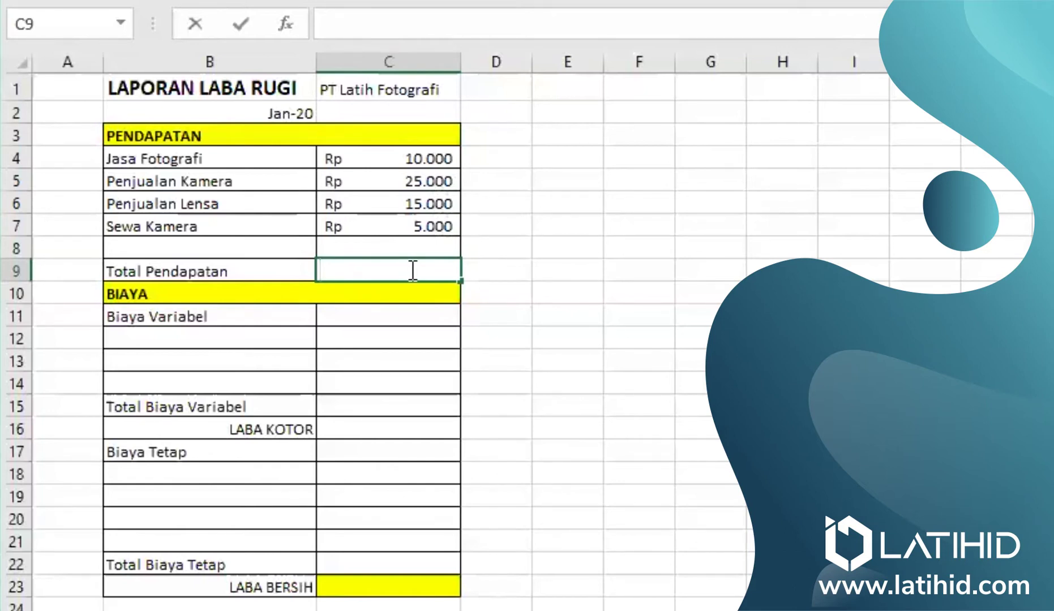
pyautogui.write('=SUM(')
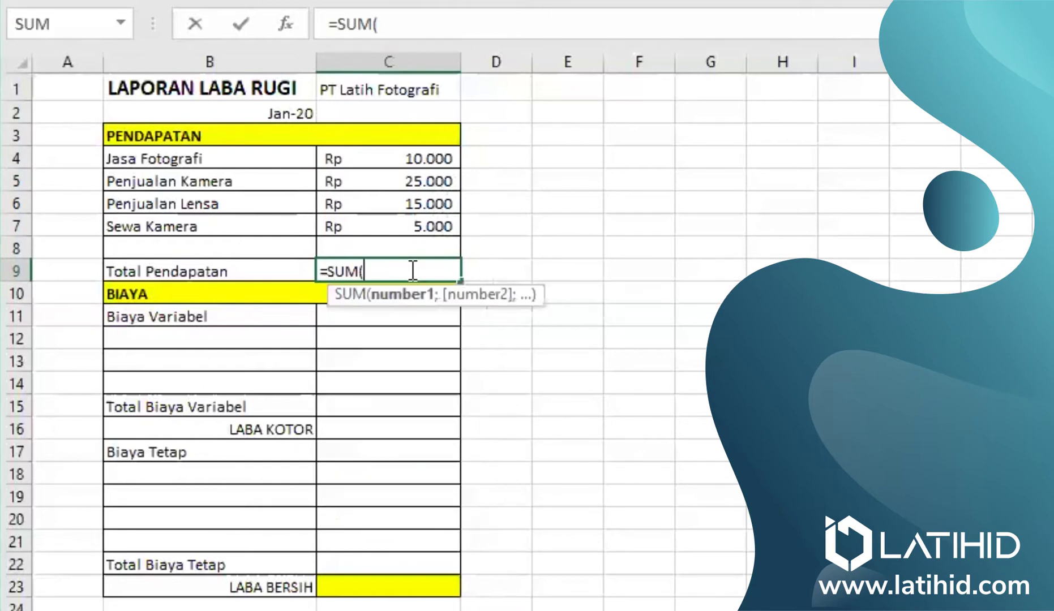
pyautogui.moveTo(419, 161); pyautogui.dragTo(432, 244)
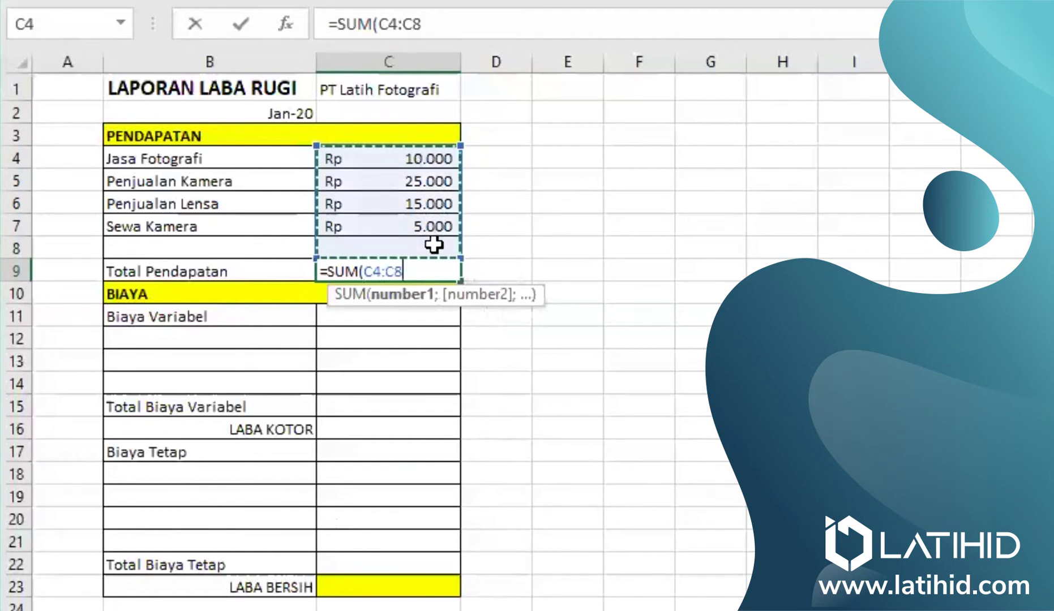
pyautogui.write(')')
pyautogui.press('Return')
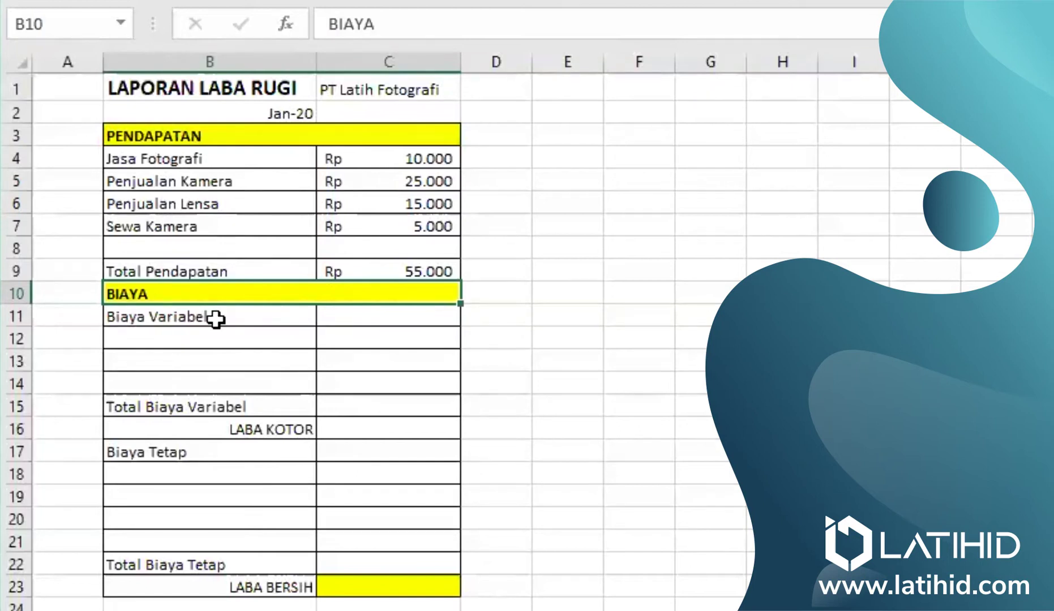
# Step: Add the variable cost HPP Penjualan Kamera in row 12 under Biaya Variabel with an amount of 20000
pyautogui.click(233, 319)
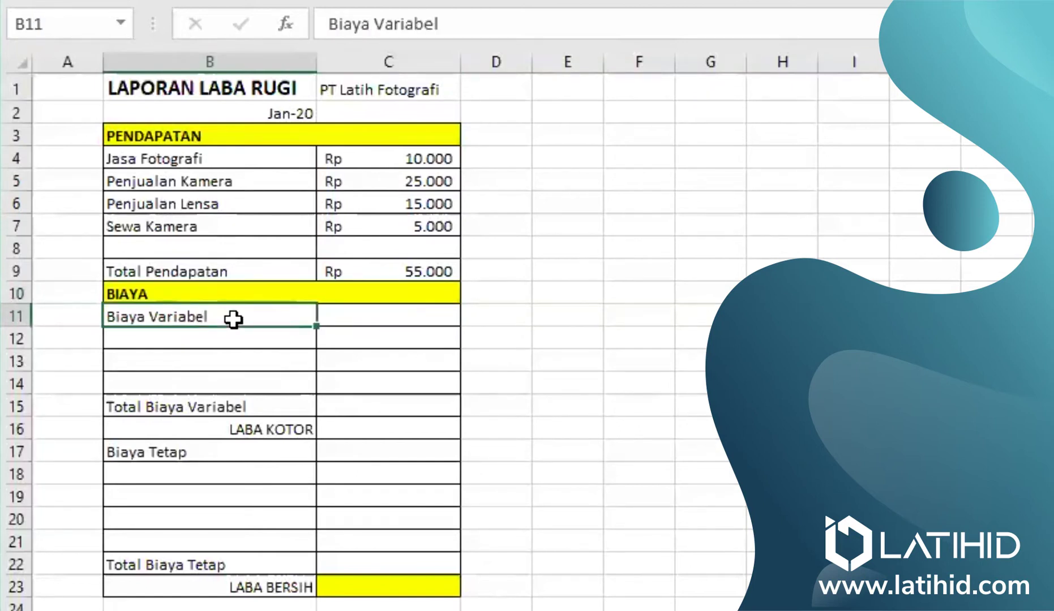
pyautogui.click(275, 342)
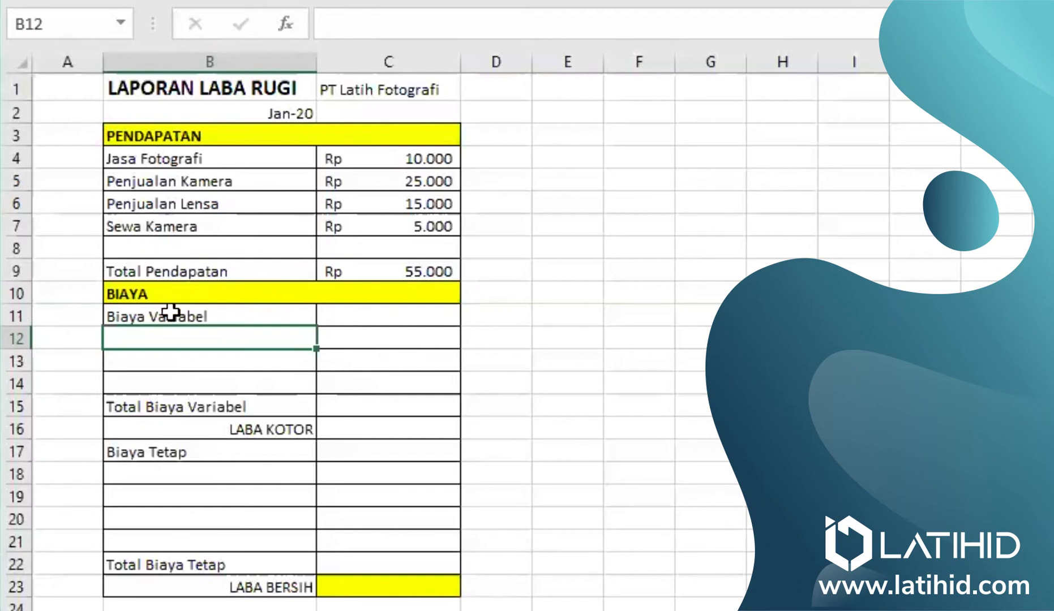
pyautogui.doubleClick(172, 338)
pyautogui.write('HPP Penjuaa')
pyautogui.press('BackSpace')
pyautogui.write('lan Kamera')
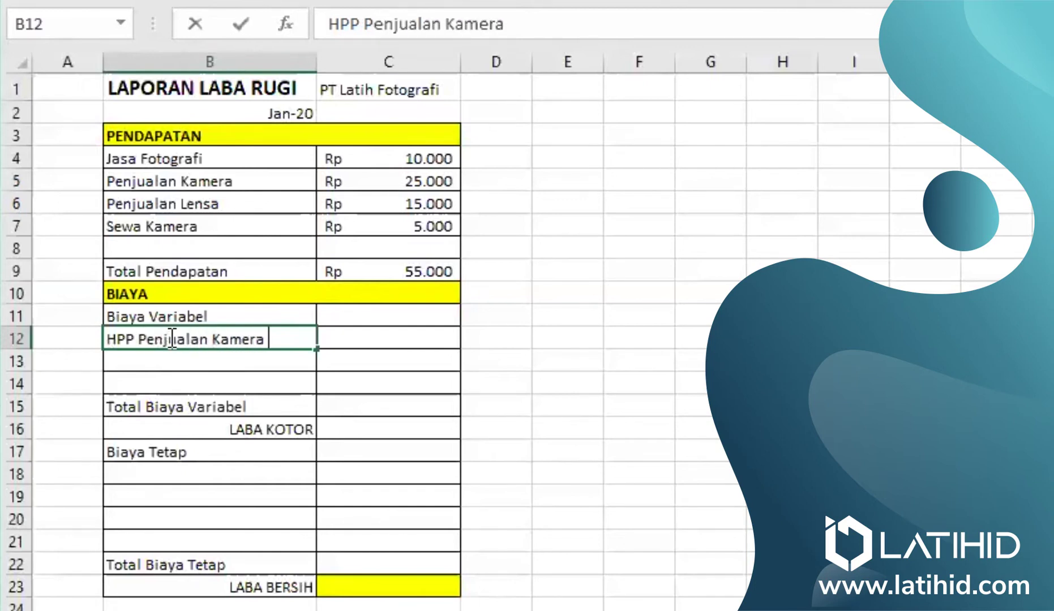
pyautogui.doubleClick(411, 342)
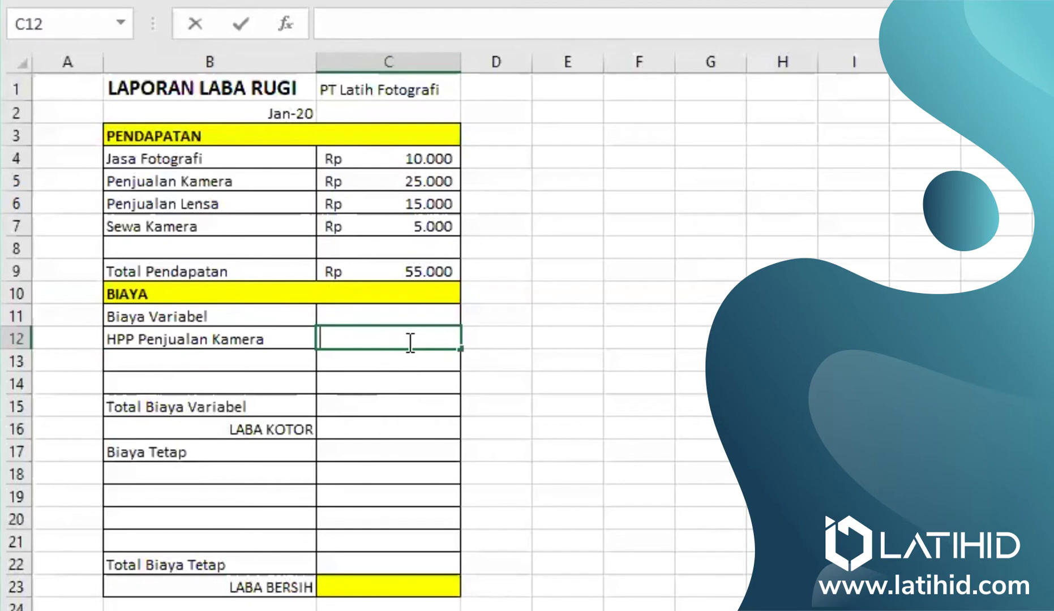
pyautogui.write('20000')
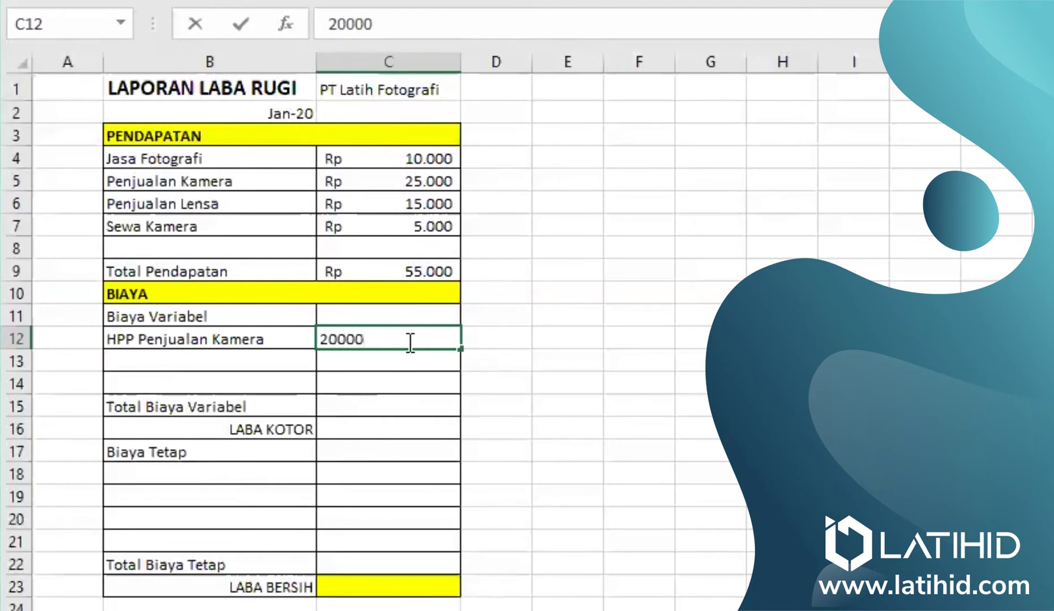
pyautogui.click(254, 375)
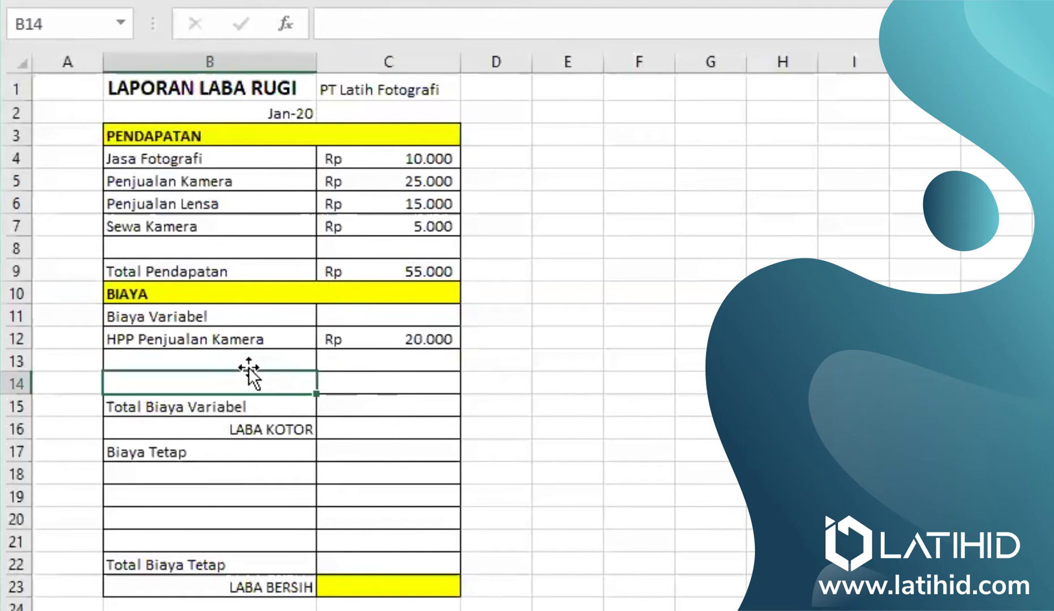
# Step: Add the variable cost HPP Penjualan Lensa in row 13 with an amount of 10000
pyautogui.click(244, 362)
pyautogui.doubleClick(244, 362)
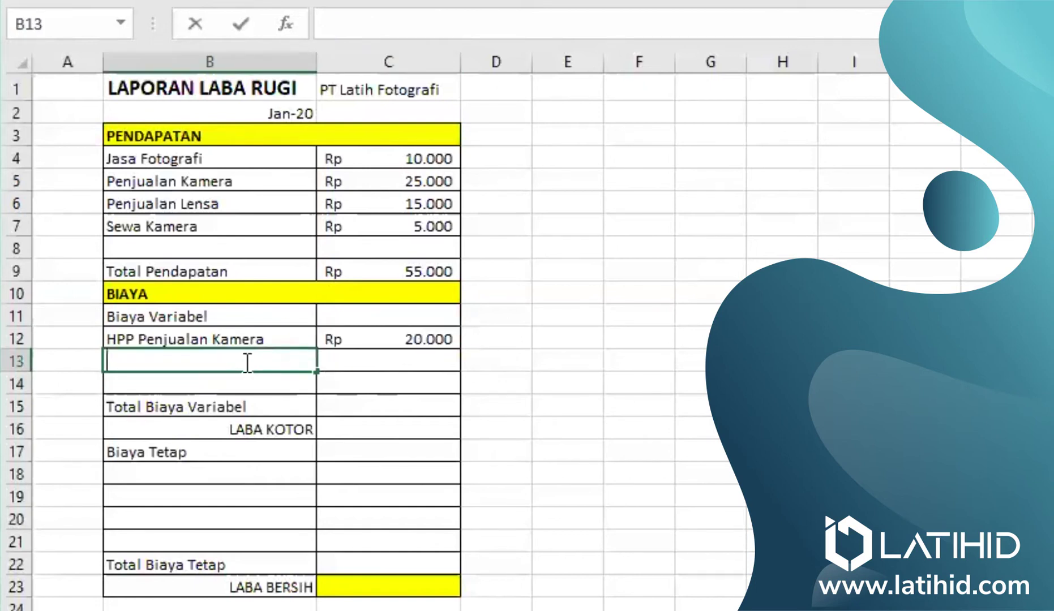
pyautogui.write('HPP O')
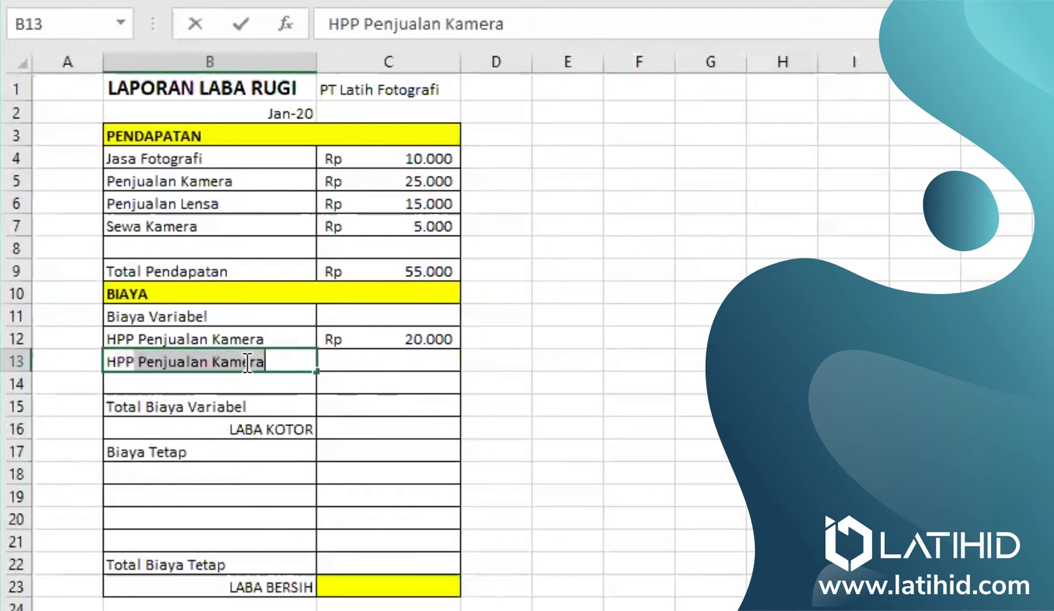
pyautogui.press('BackSpace')
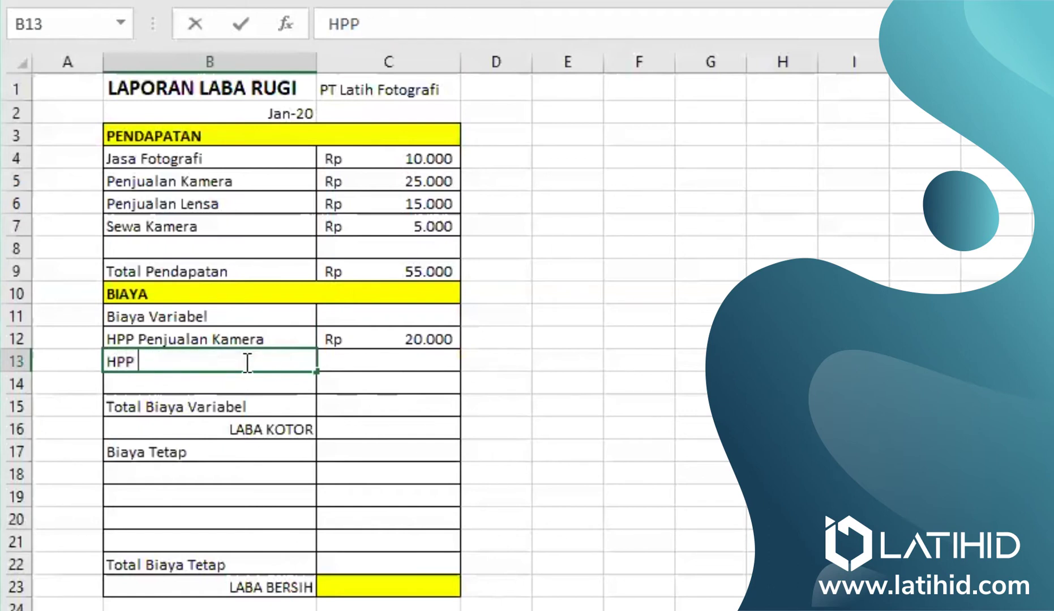
pyautogui.write('Penjualan Kamera')
pyautogui.doubleClick(247, 362)
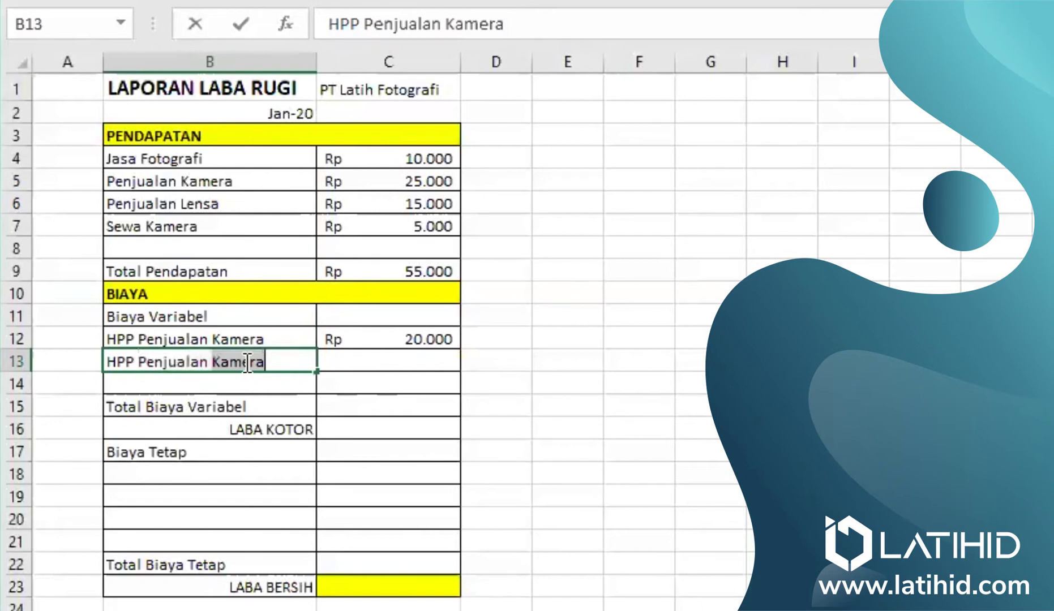
pyautogui.write('Lensa')
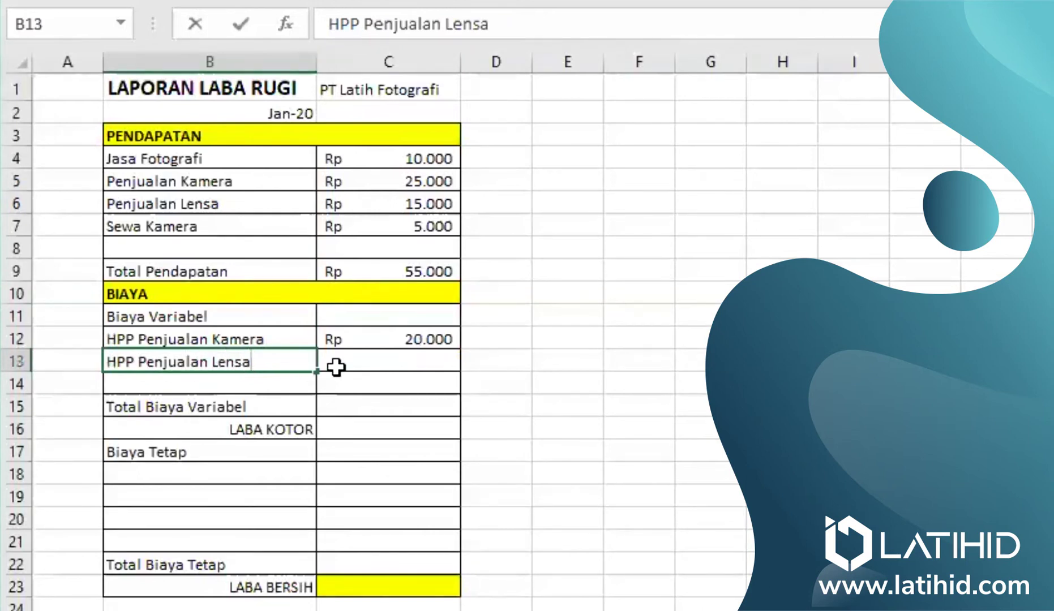
pyautogui.click(358, 363)
pyautogui.press('F2')
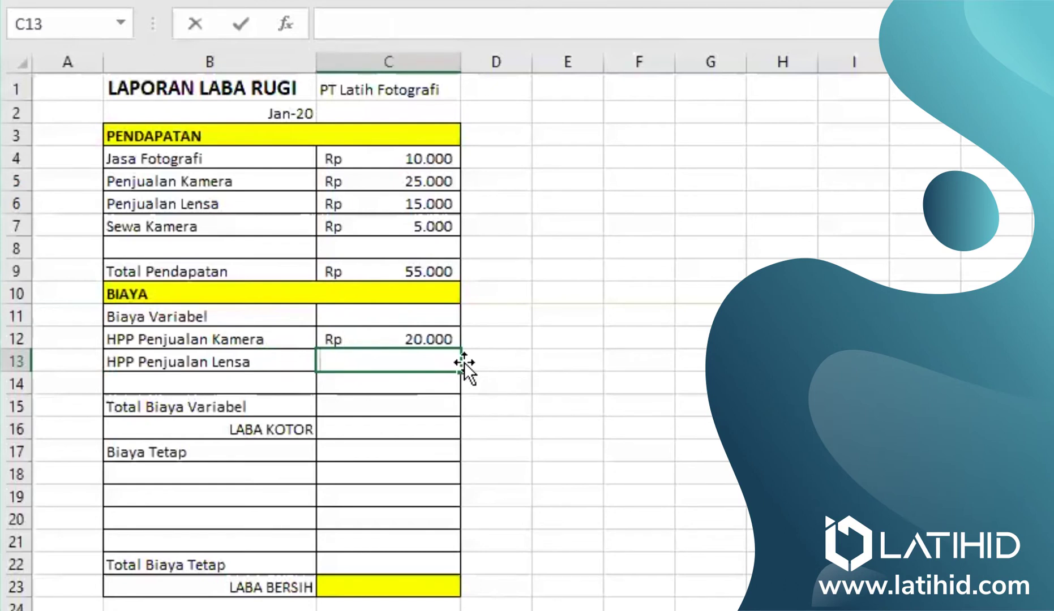
pyautogui.write('10000')
pyautogui.click(414, 388)
# Step: Calculate Total Biaya Variabel in cell C15 as the SUM of C12:C14
pyautogui.click(409, 407)
pyautogui.press('F2')
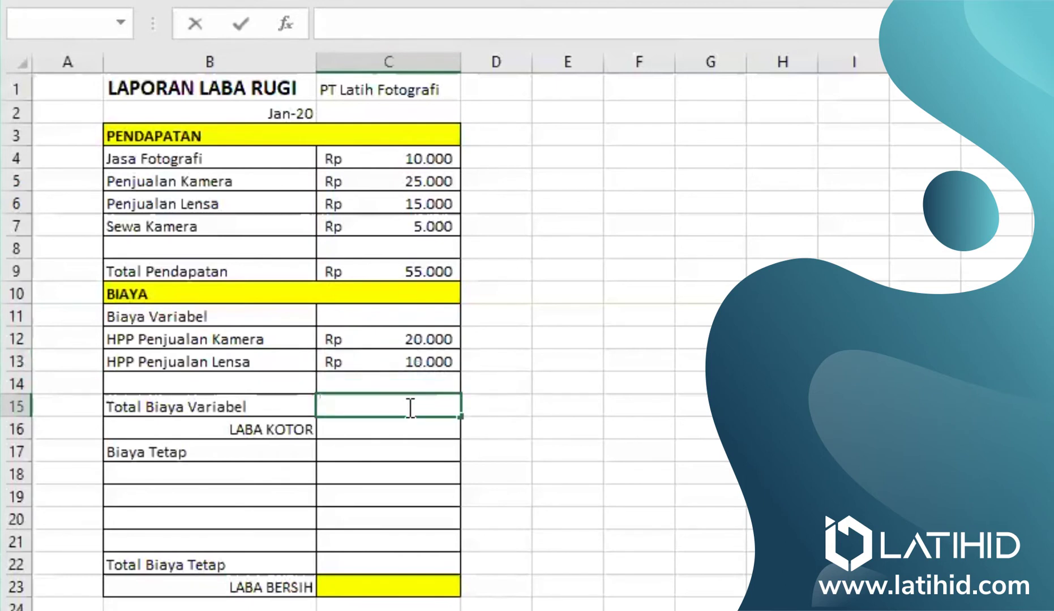
pyautogui.write('=SUM(')
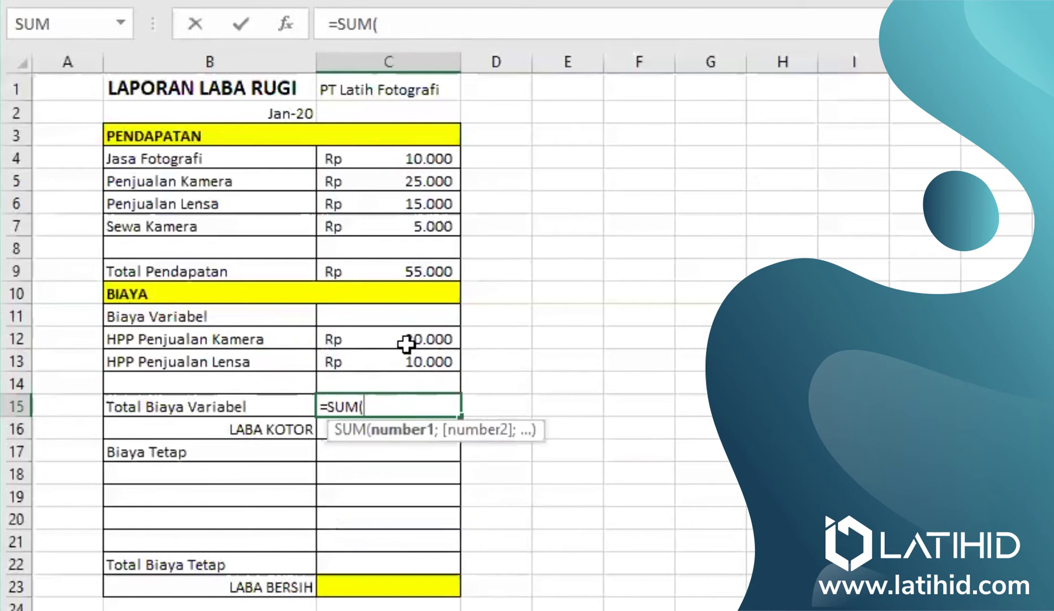
pyautogui.moveTo(406, 338); pyautogui.dragTo(409, 377)
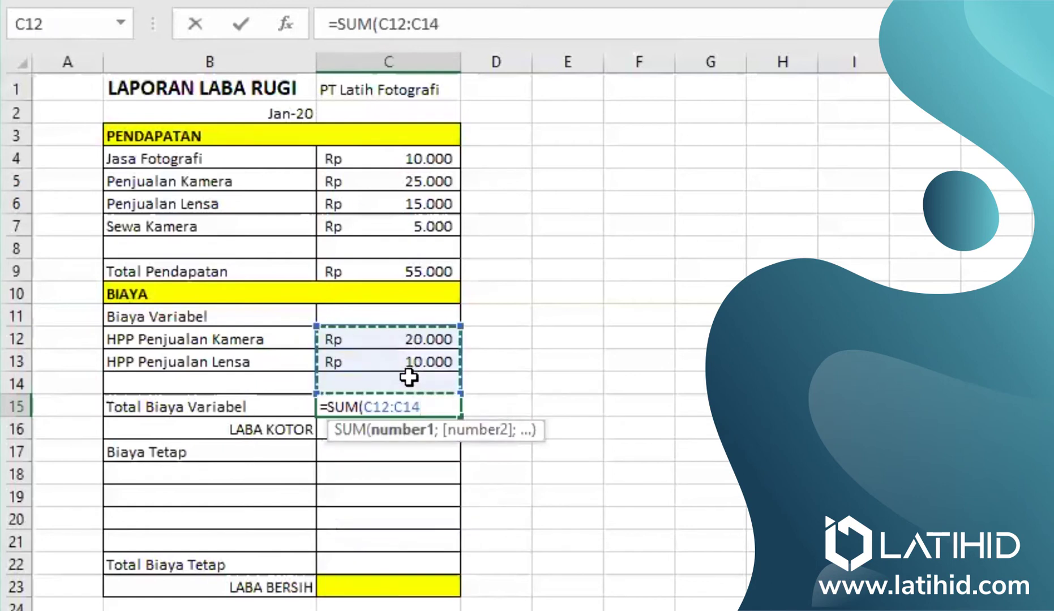
pyautogui.press('Return')
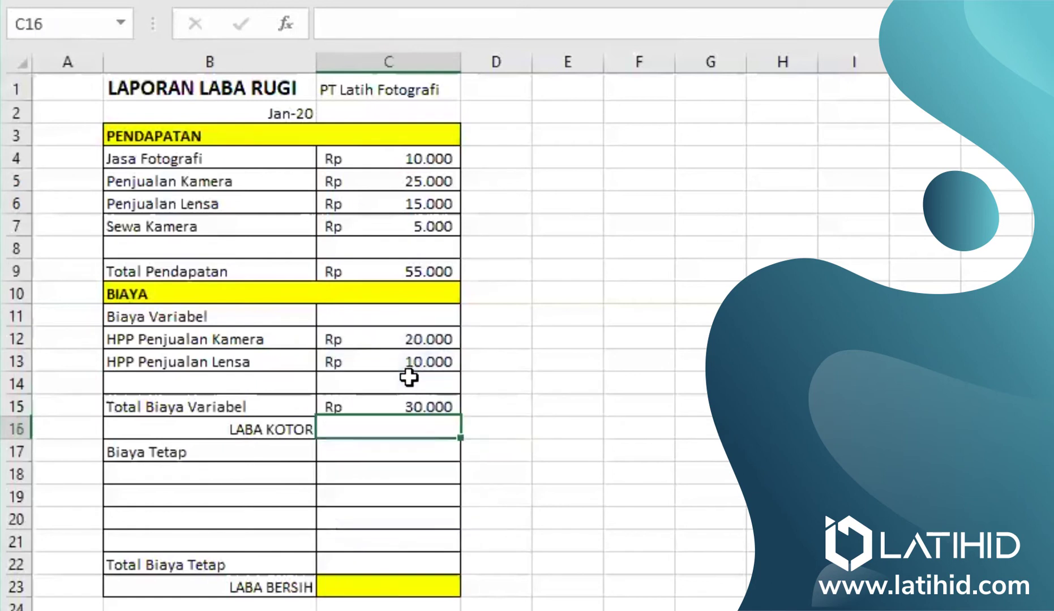
# Step: Calculate LABA KOTOR in cell C16 with the formula =SUM(C9-C15)
pyautogui.doubleClick(426, 429)
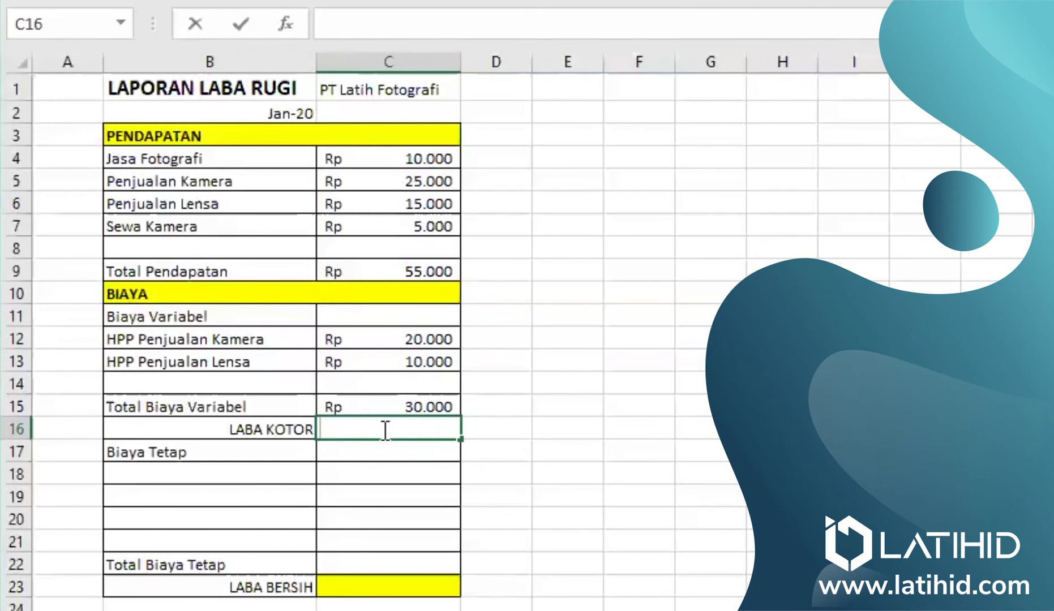
pyautogui.write('=SUM')
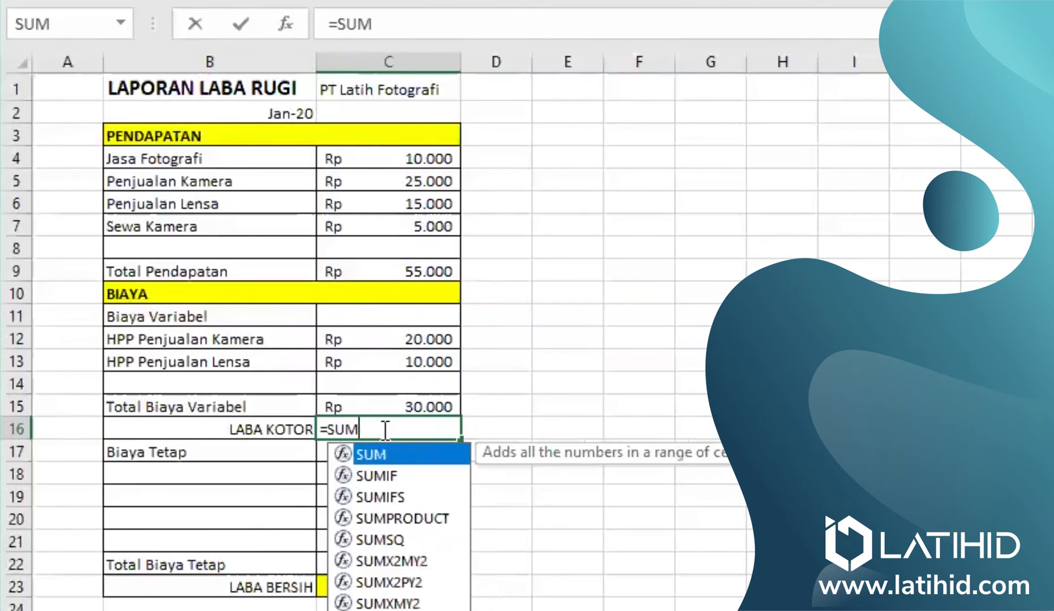
pyautogui.write('(')
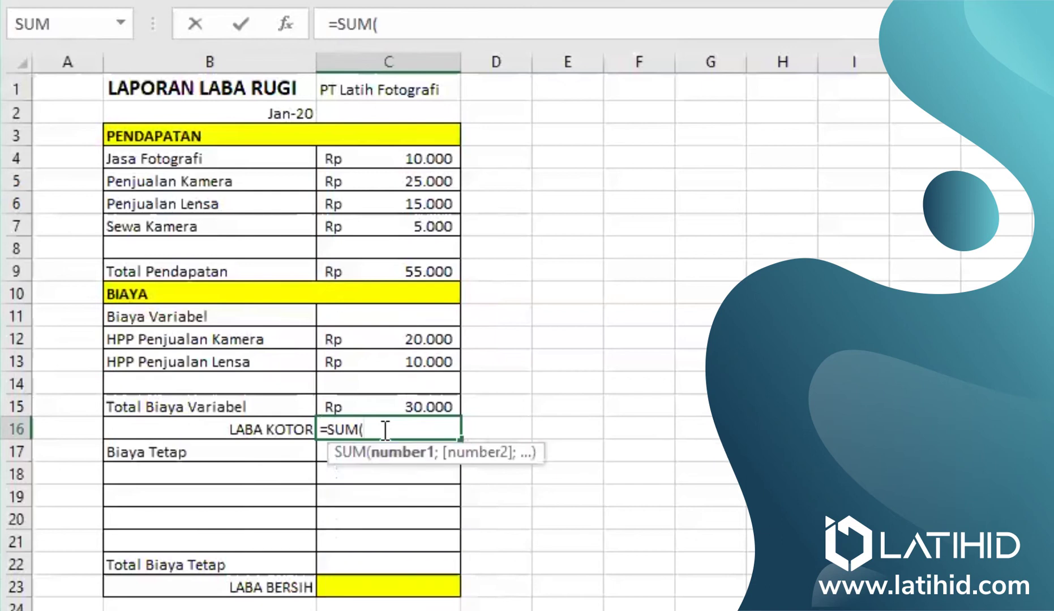
pyautogui.click(401, 274)
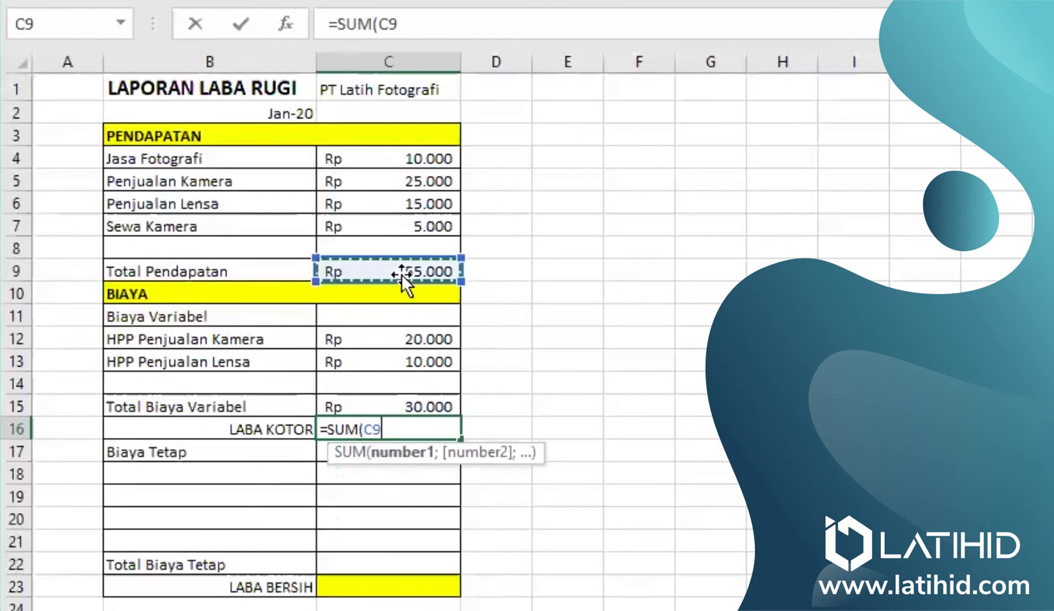
pyautogui.write('-')
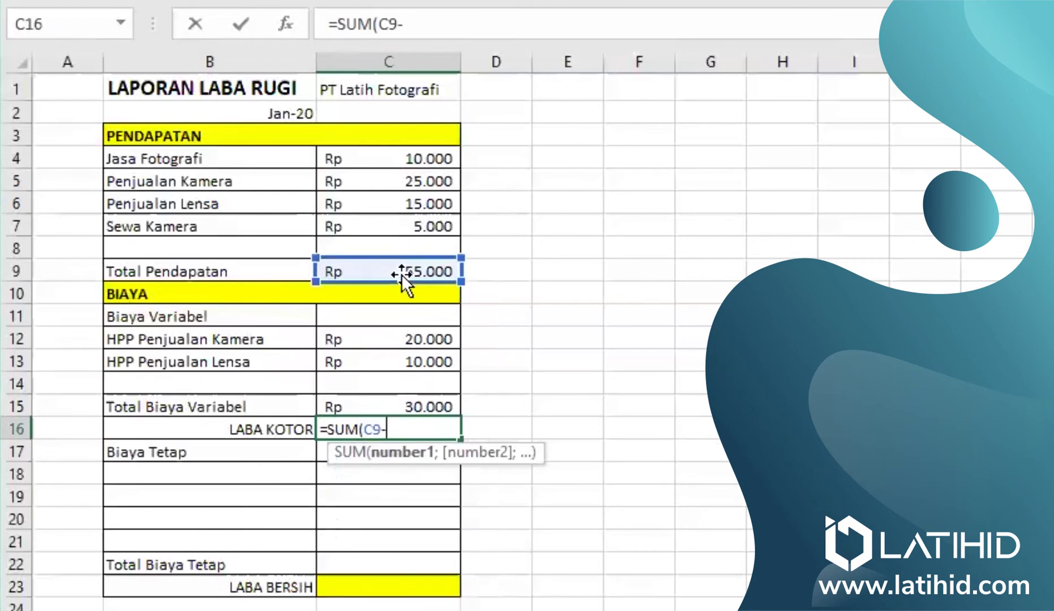
pyautogui.click(418, 406)
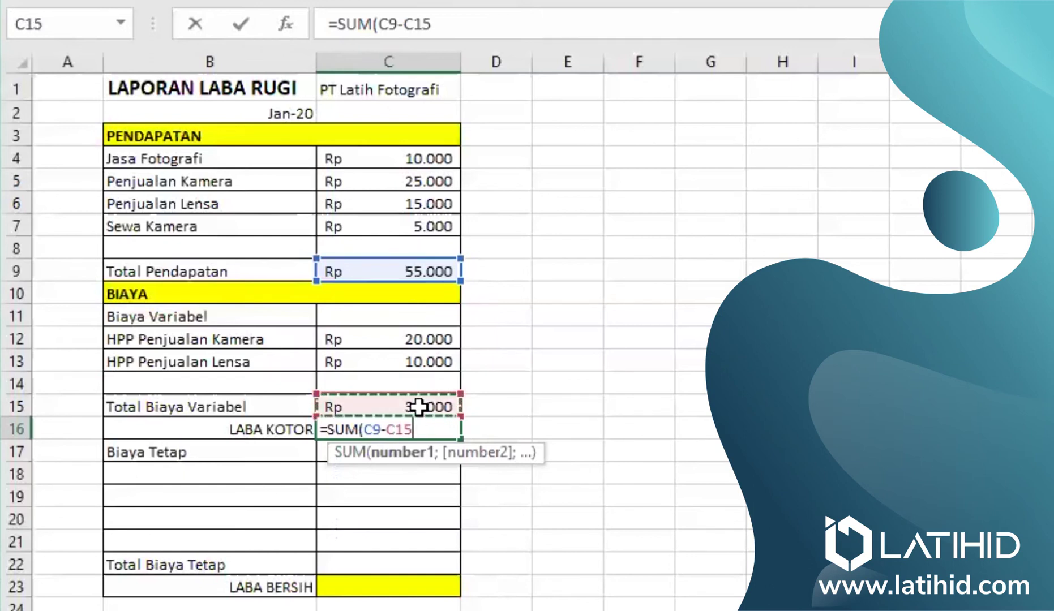
pyautogui.write(')')
pyautogui.press('Return')
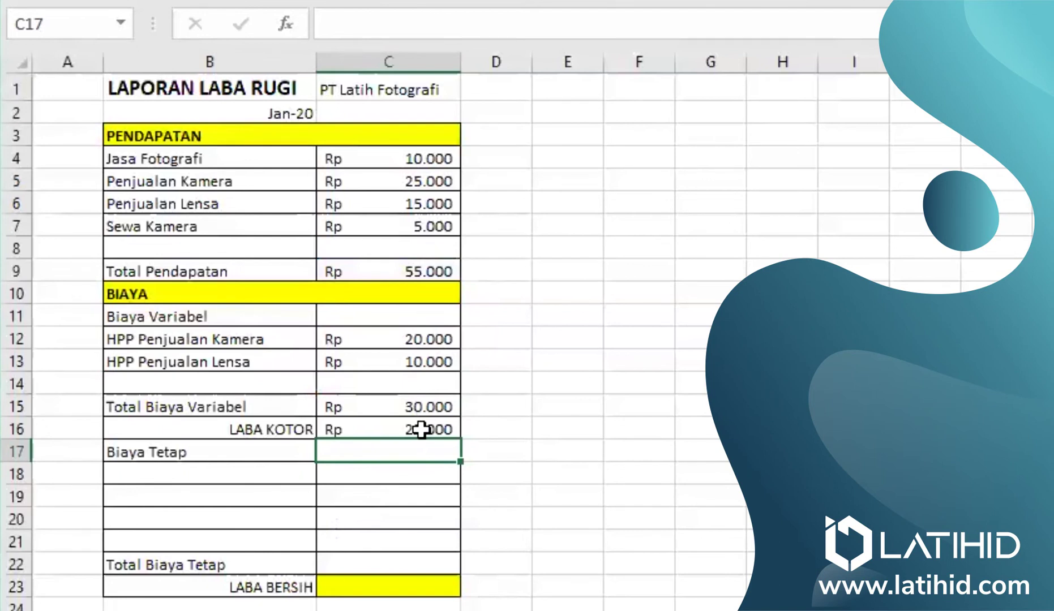
# Step: Add the fixed cost Gaji Karyawan in row 18 under Biaya Tetap with an amount of 8000
pyautogui.click(215, 478)
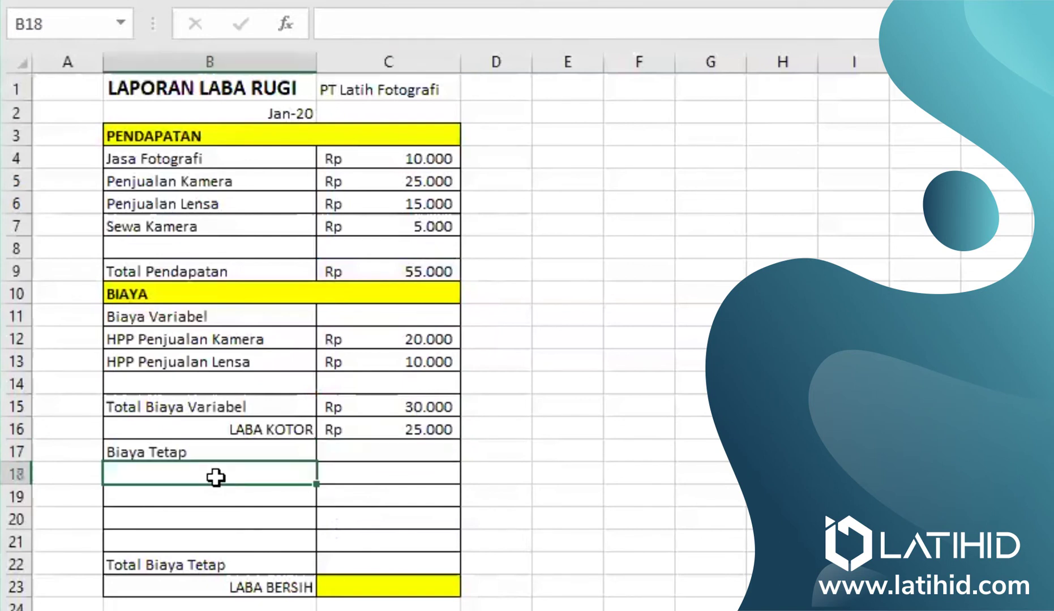
pyautogui.doubleClick(215, 479)
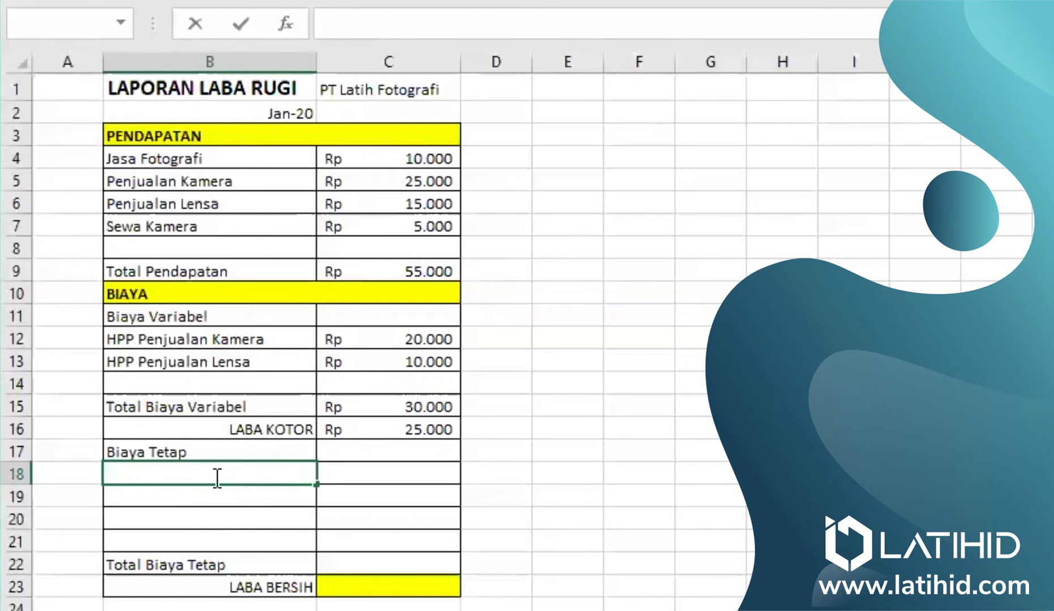
pyautogui.write('Gaji Karyawan')
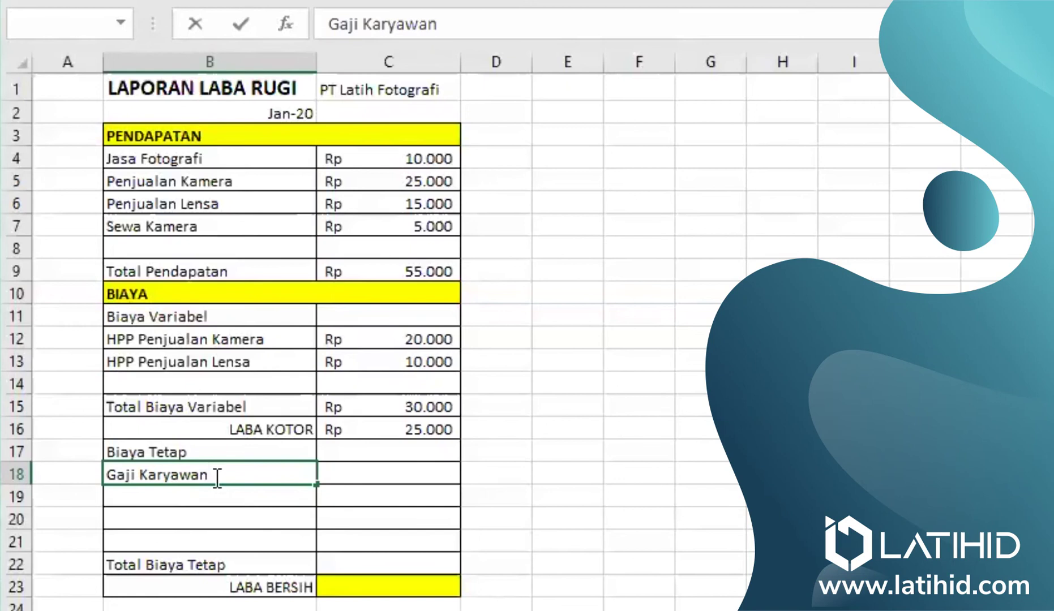
pyautogui.doubleClick(396, 477)
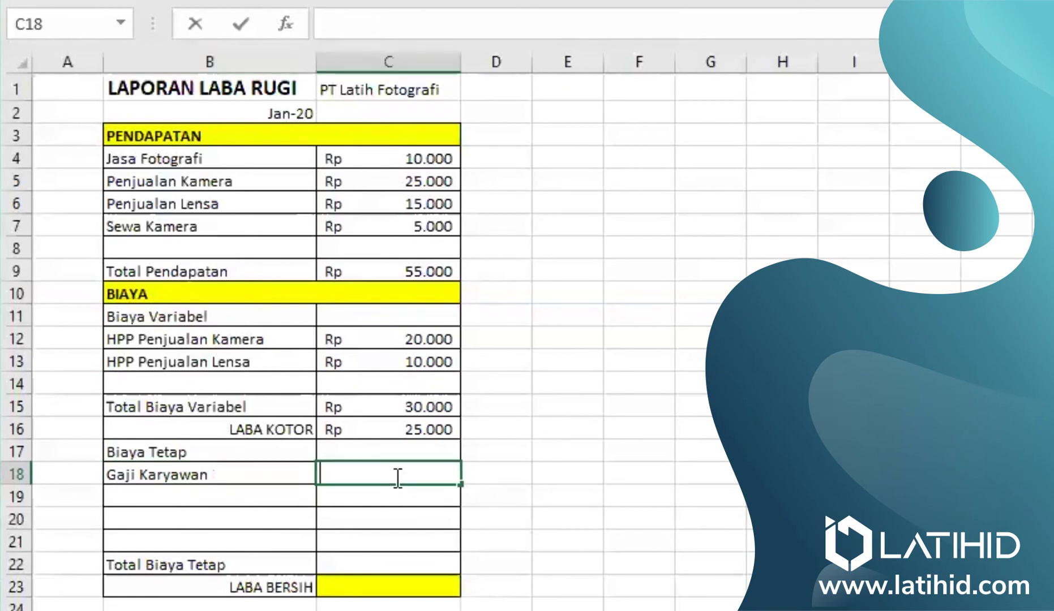
pyautogui.write('8000')
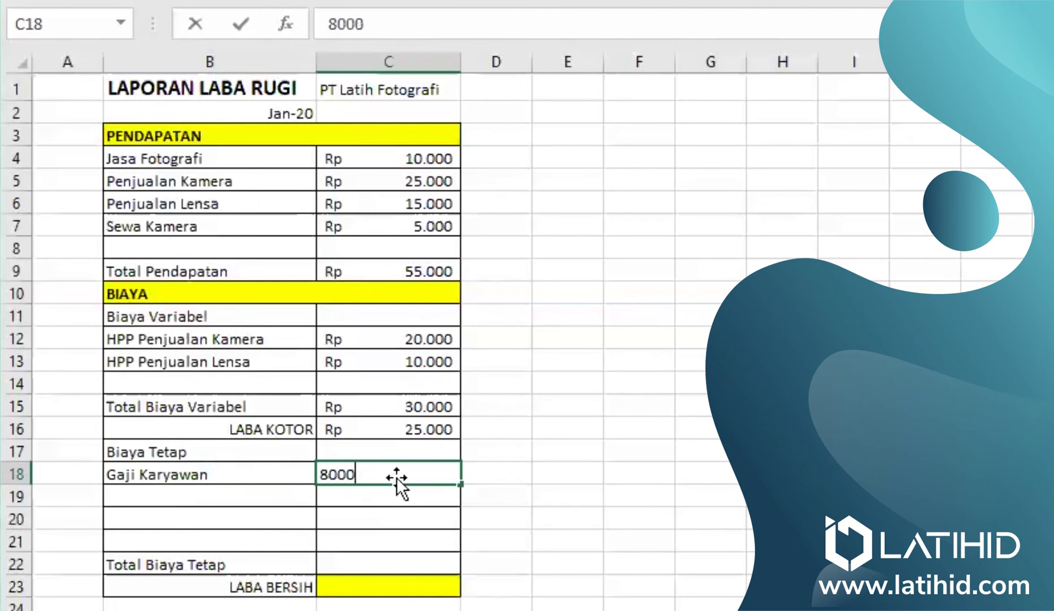
pyautogui.press('Return')
# Step: Add the fixed cost Sewa Ruko in row 19 with an amount of 1.000
pyautogui.click(241, 489)
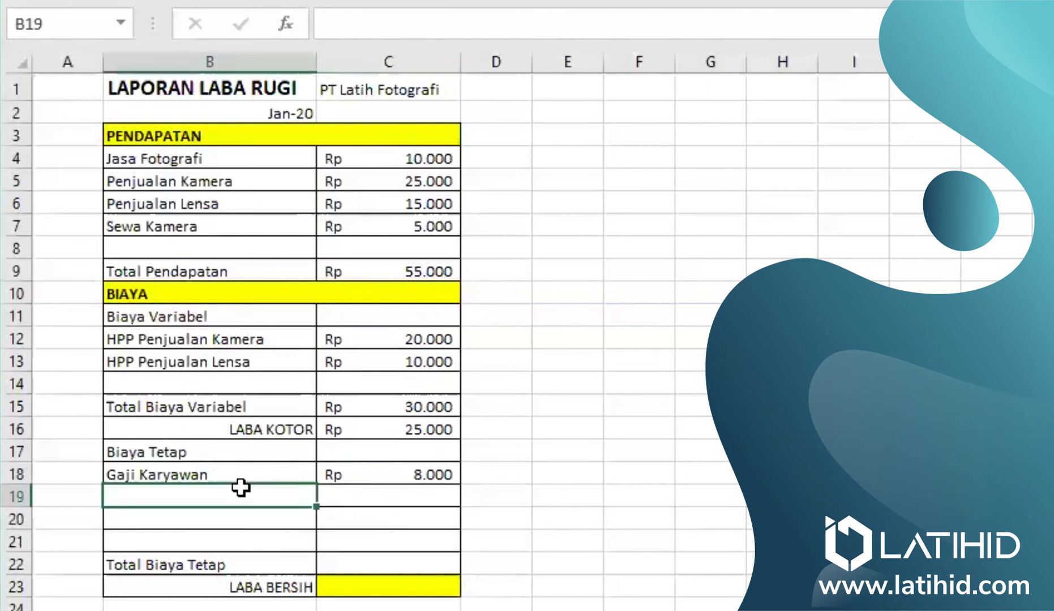
pyautogui.doubleClick(241, 489)
pyautogui.write('Sewa Ruko')
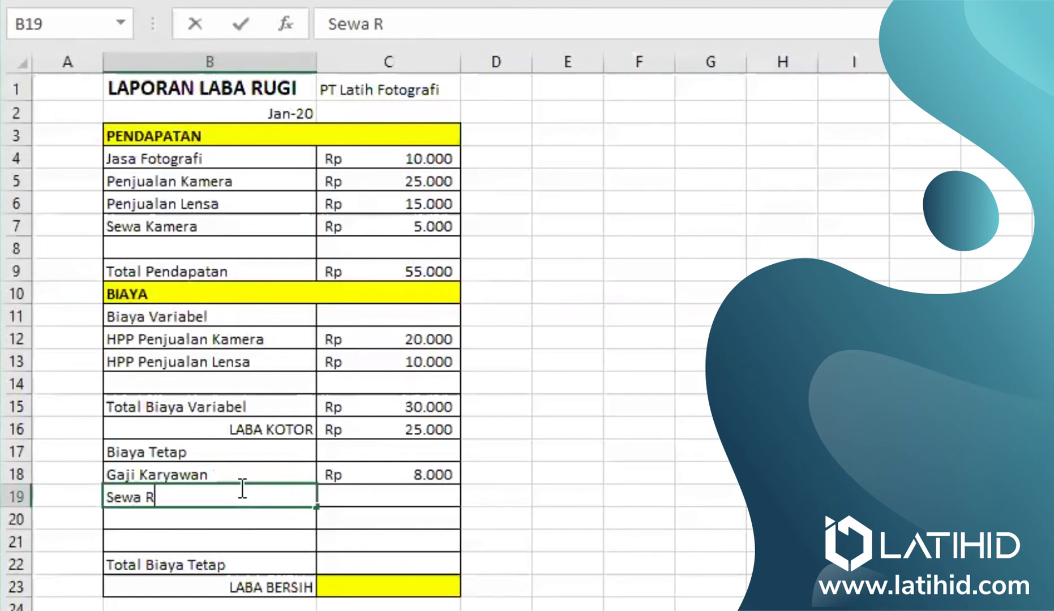
pyautogui.click(358, 494)
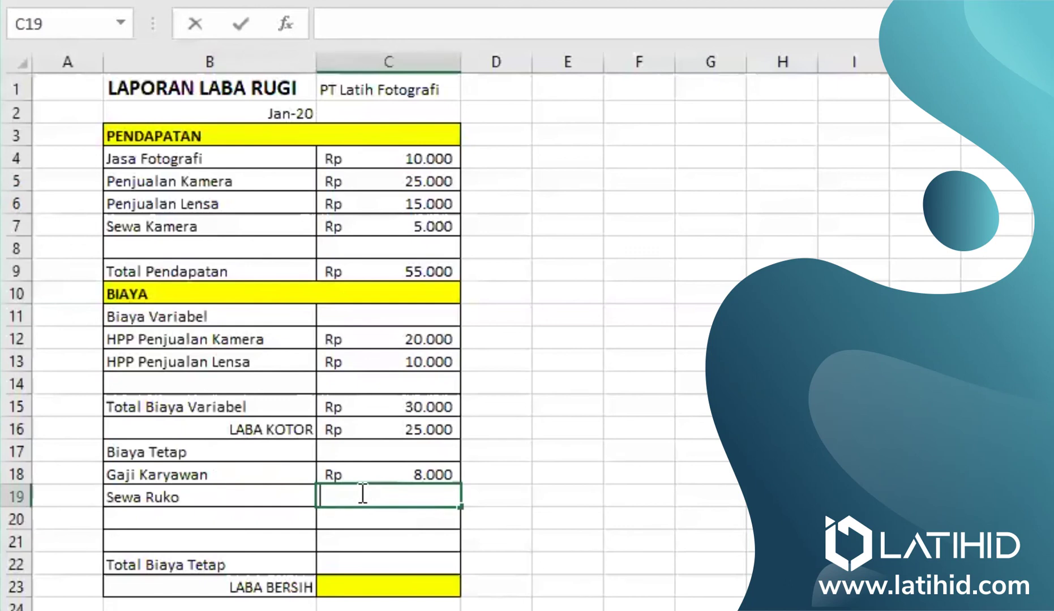
pyautogui.write('1.')
pyautogui.write('000')
pyautogui.click(363, 524)
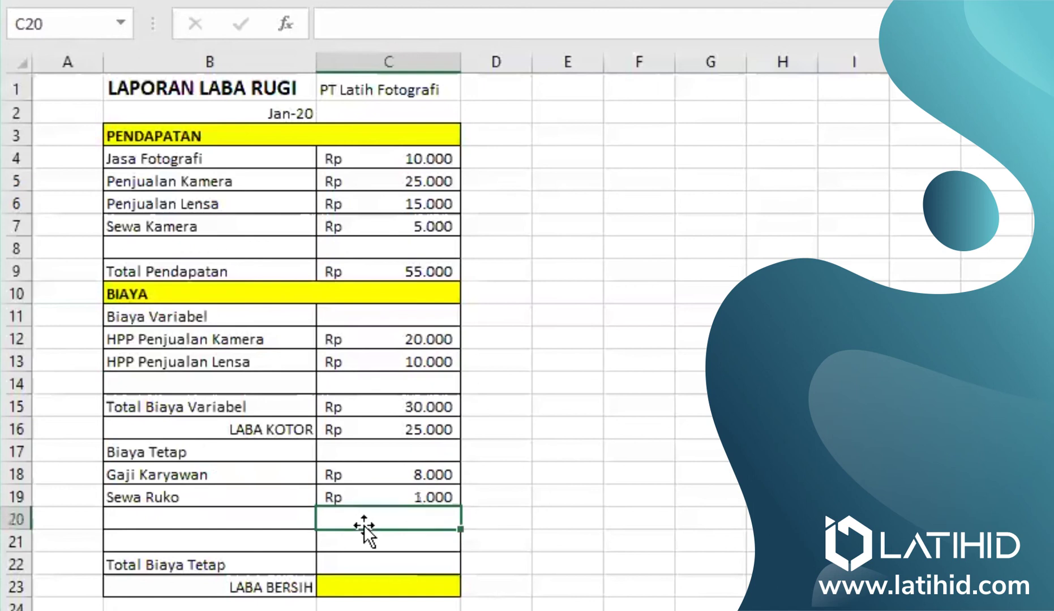
# Step: Add the fixed cost Listrik, Air, Telpon in row 20 with an amount of 500
pyautogui.doubleClick(247, 522)
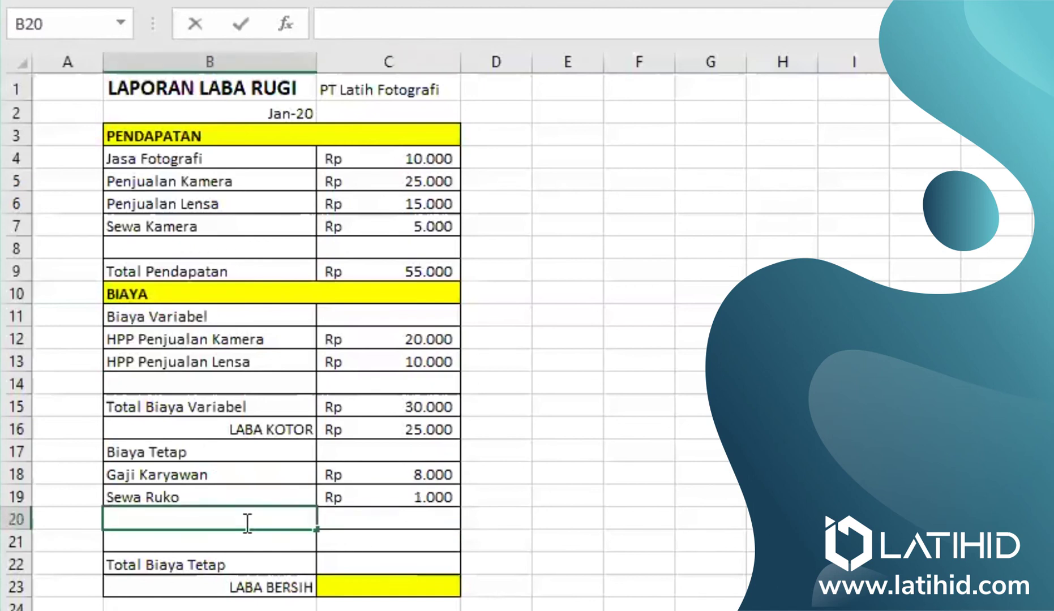
pyautogui.write('Listrik')
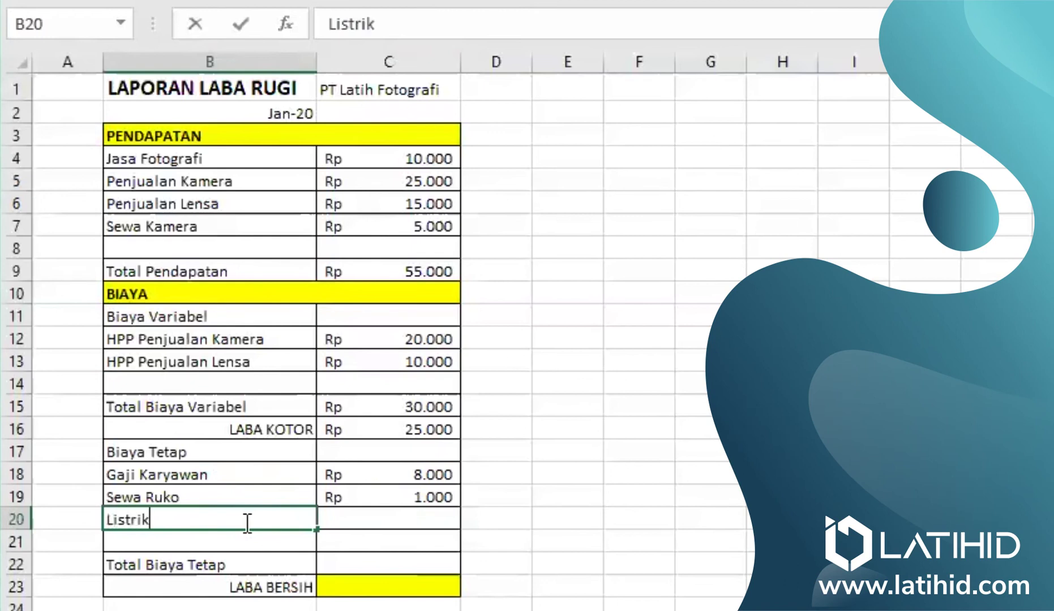
pyautogui.write(', Air, T')
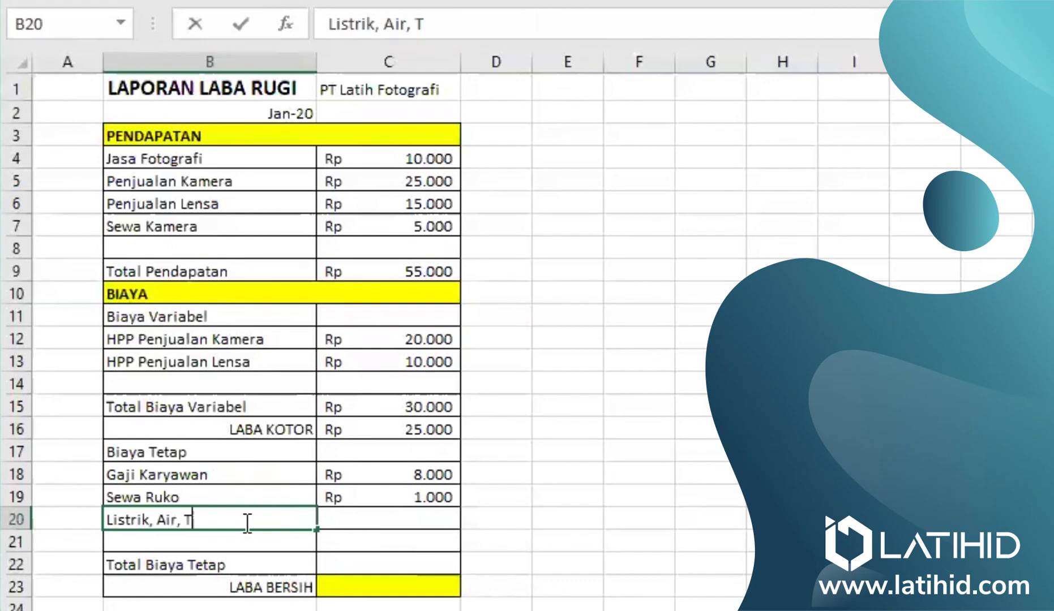
pyautogui.write('elpon')
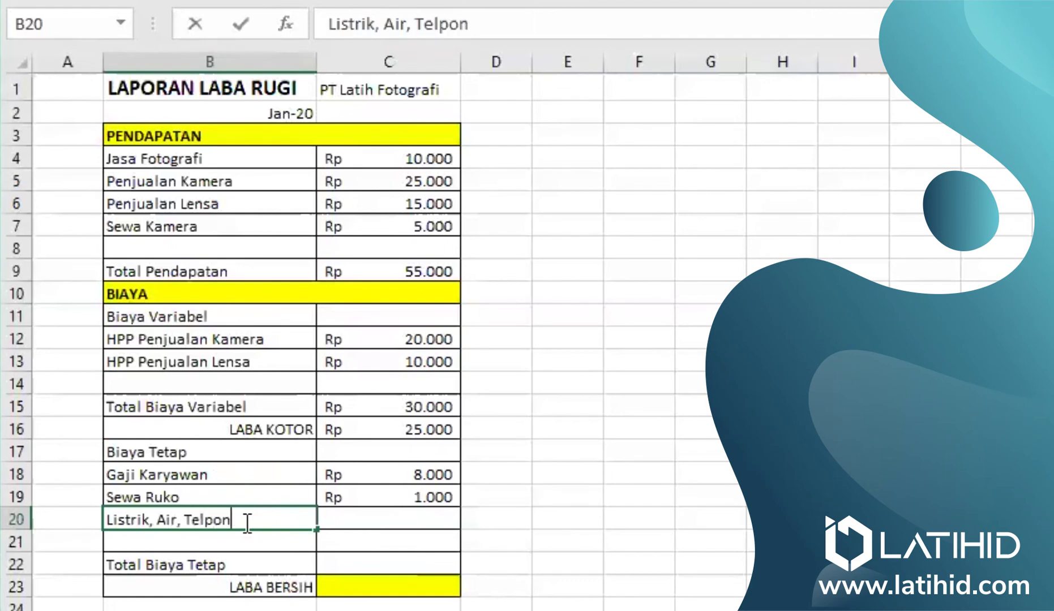
pyautogui.click(346, 519)
pyautogui.doubleClick(352, 519)
pyautogui.write('500')
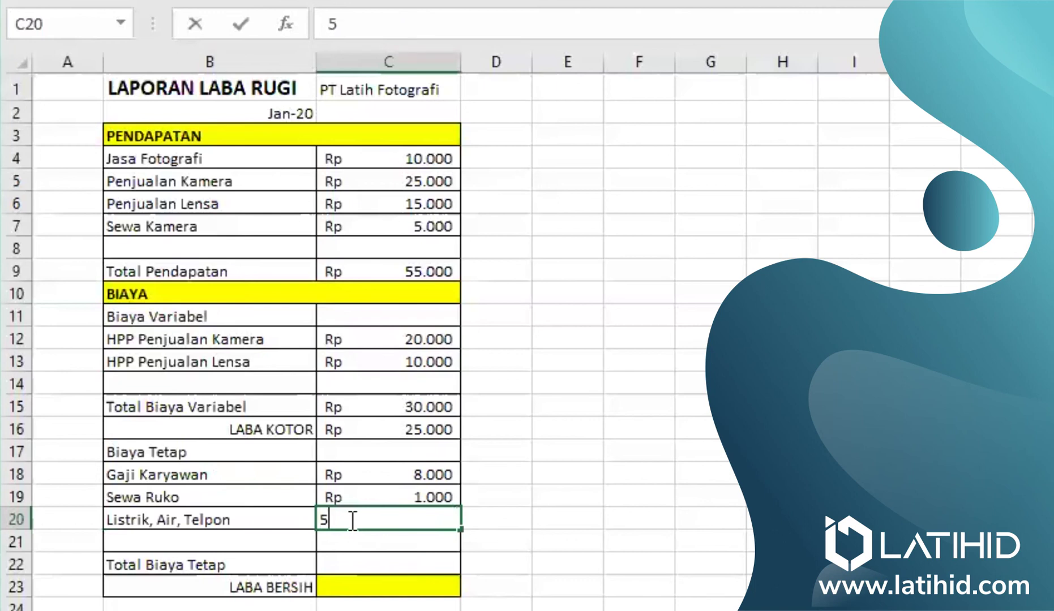
pyautogui.click(371, 544)
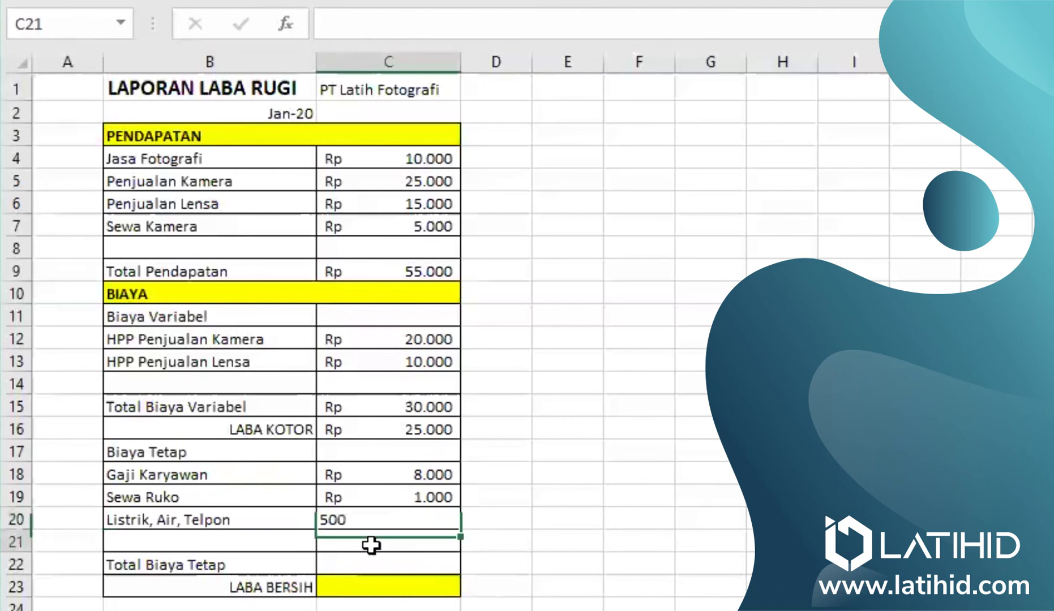
# Step: Calculate Total Biaya Tetap in cell C22 with the formula =SUM(C18:C21)
pyautogui.doubleClick(358, 559)
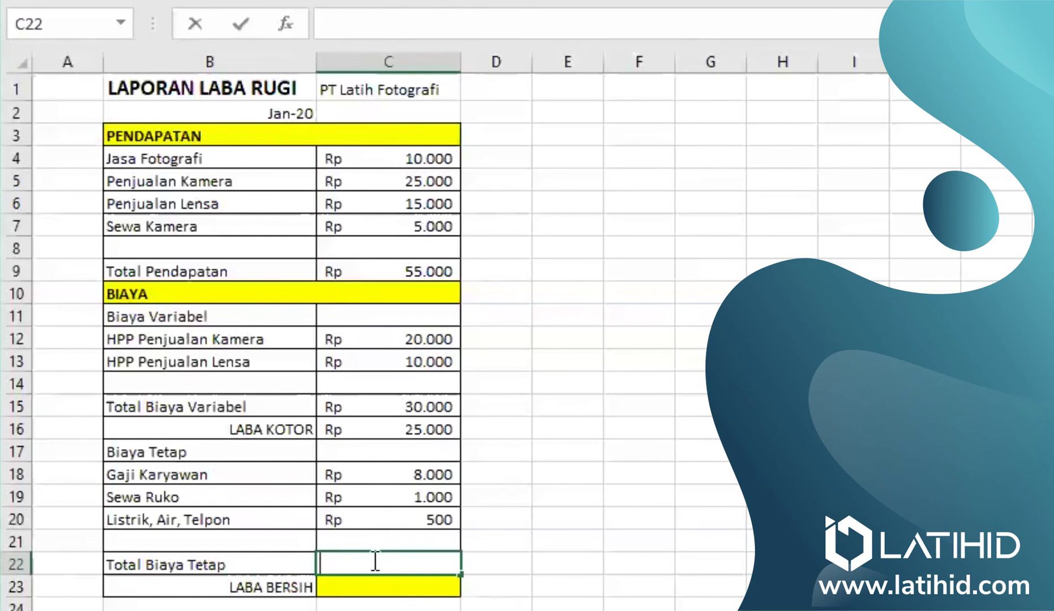
pyautogui.write('=S')
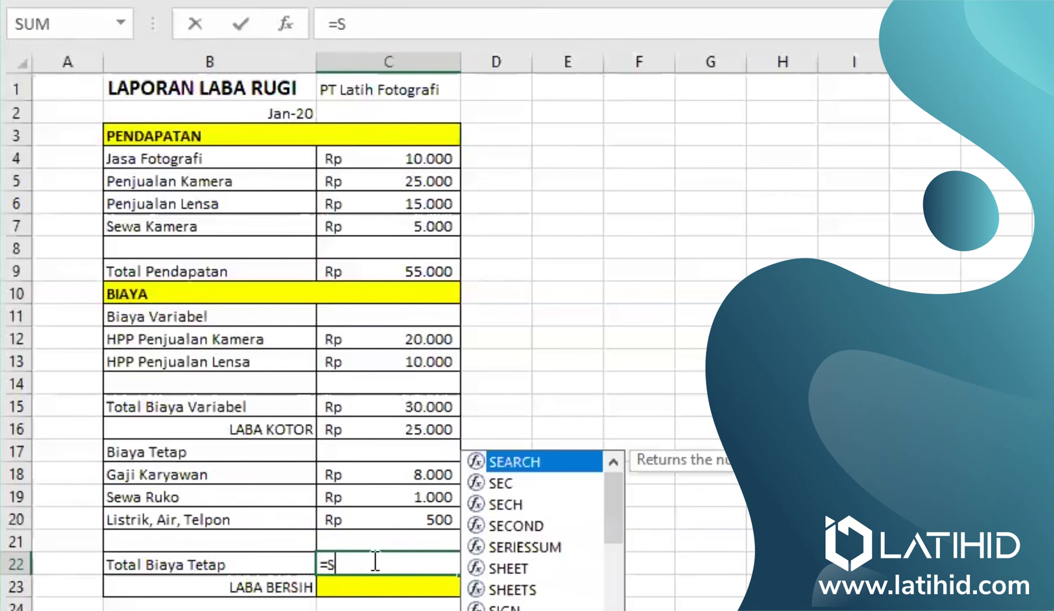
pyautogui.write('UM(')
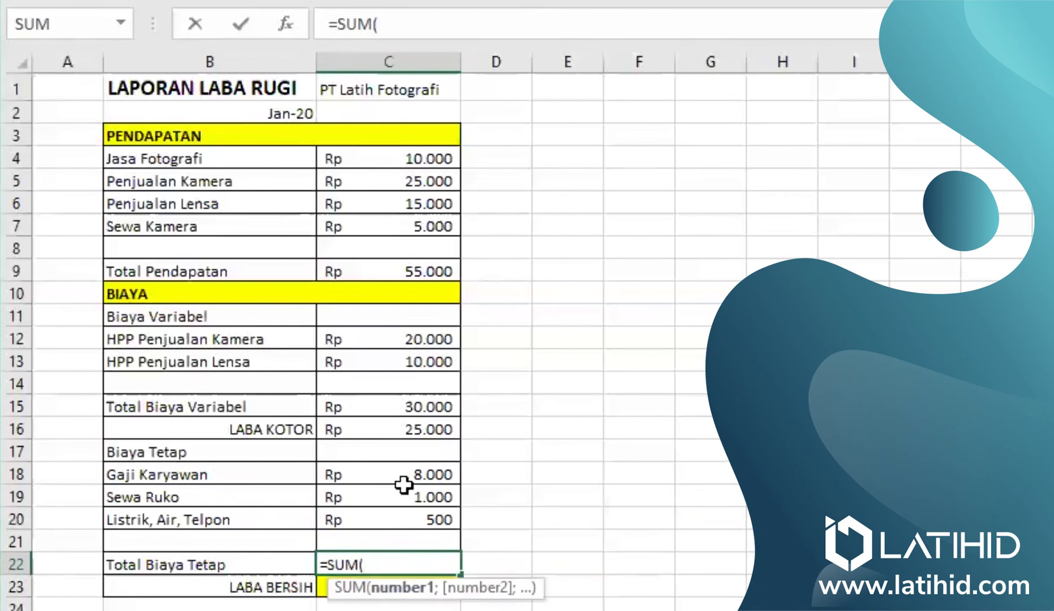
pyautogui.moveTo(408, 477); pyautogui.dragTo(418, 537)
pyautogui.write(')')
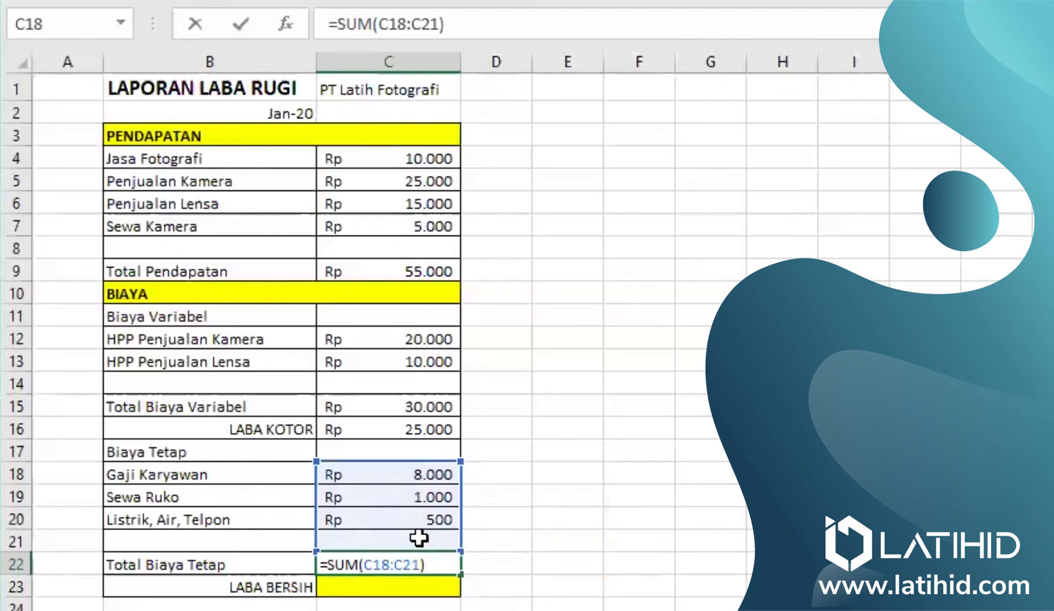
pyautogui.press('Return')
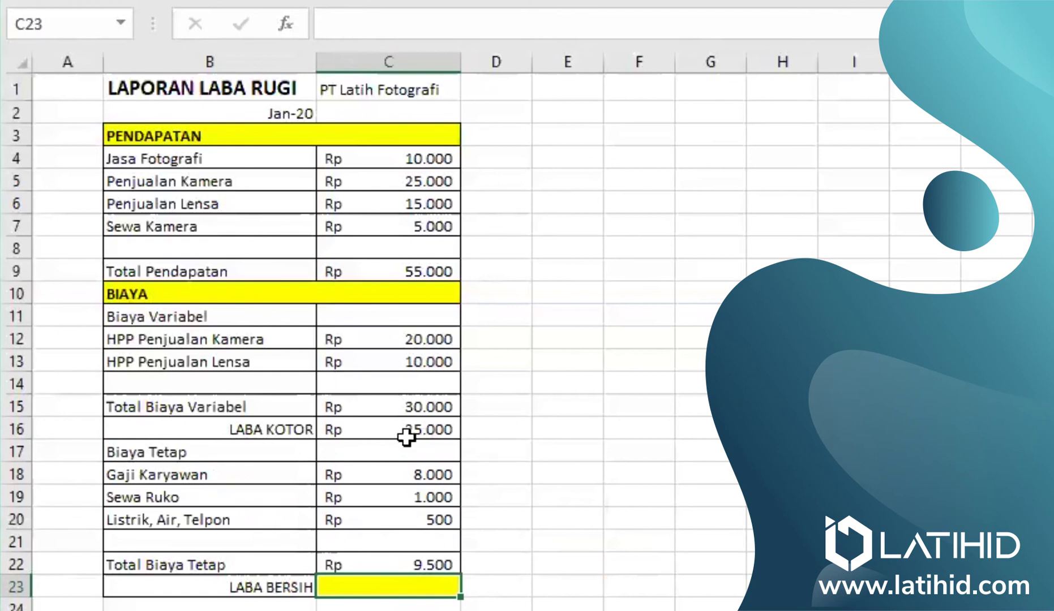
# Step: Calculate LABA BERSIH in cell C23 by subtracting Total Biaya Tetap from LABA KOTOR with the formula =SUM(C16-C22)
pyautogui.click(423, 430)
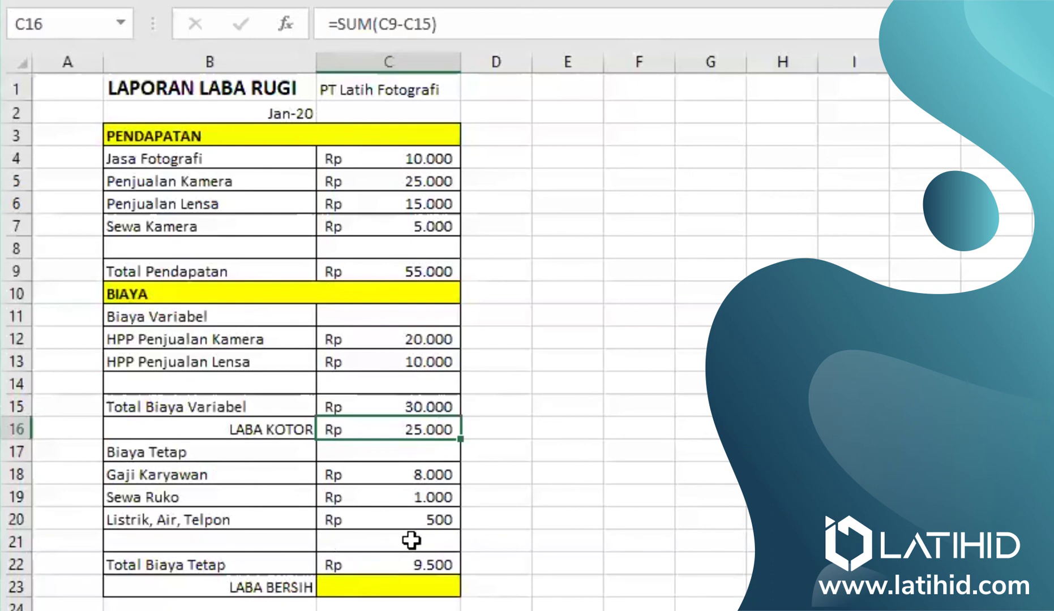
pyautogui.click(411, 590)
pyautogui.doubleClick(407, 589)
pyautogui.write('=')
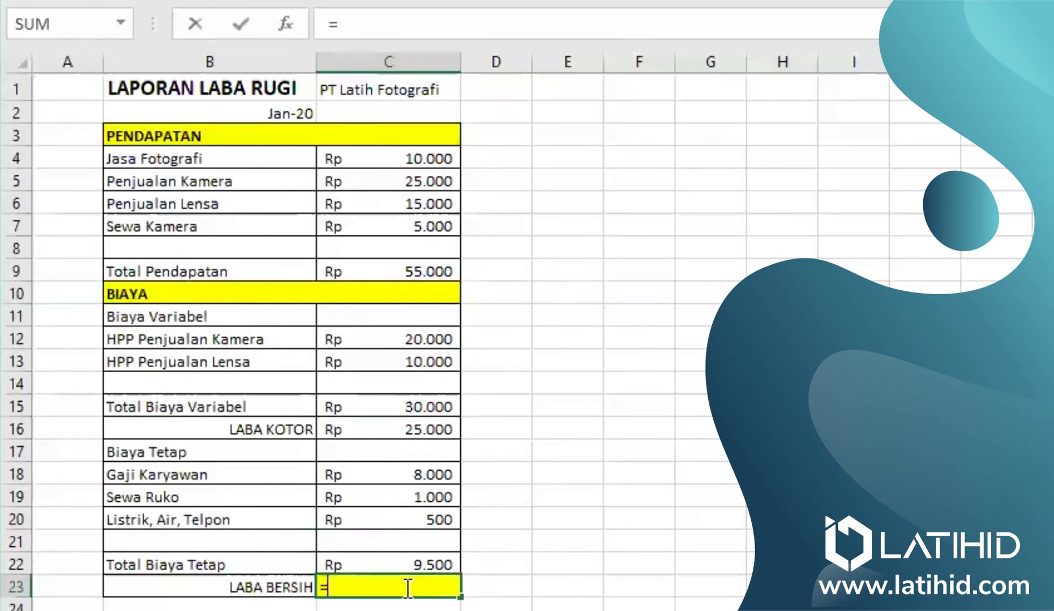
pyautogui.write('SUM(')
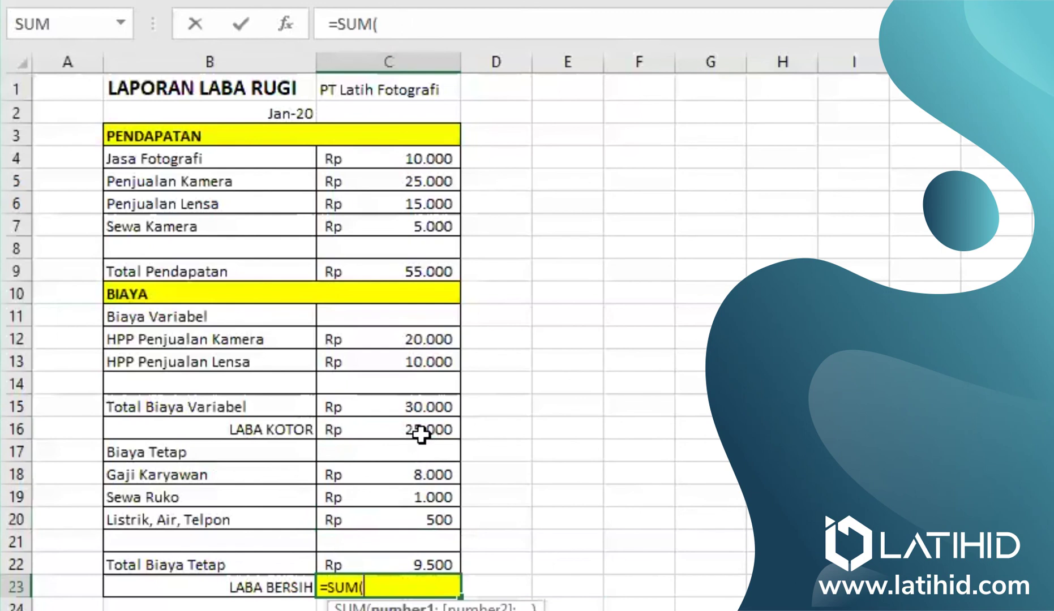
pyautogui.click(420, 435)
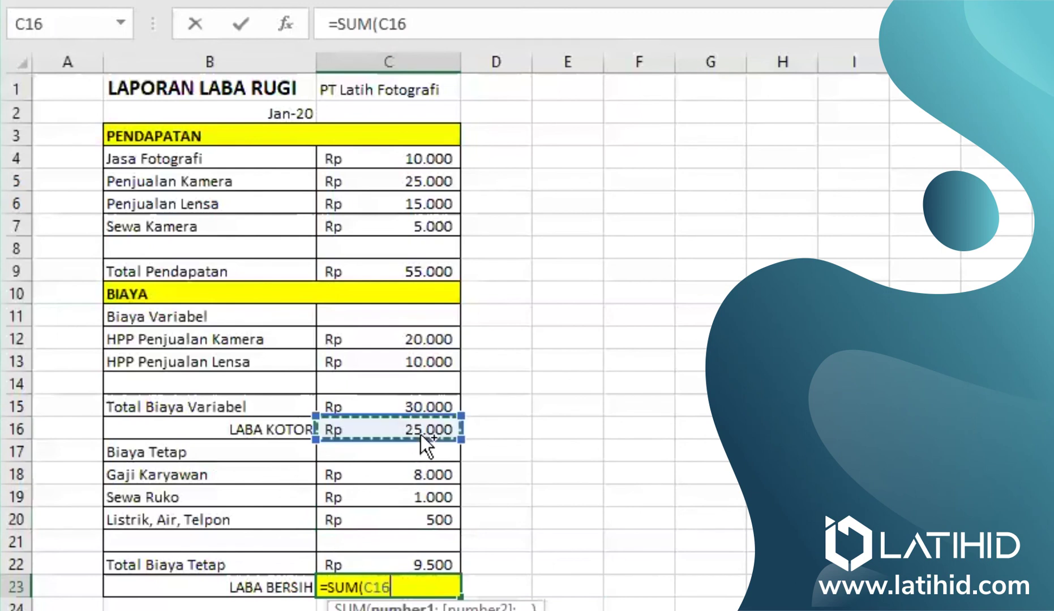
pyautogui.write(';')
pyautogui.click(423, 564)
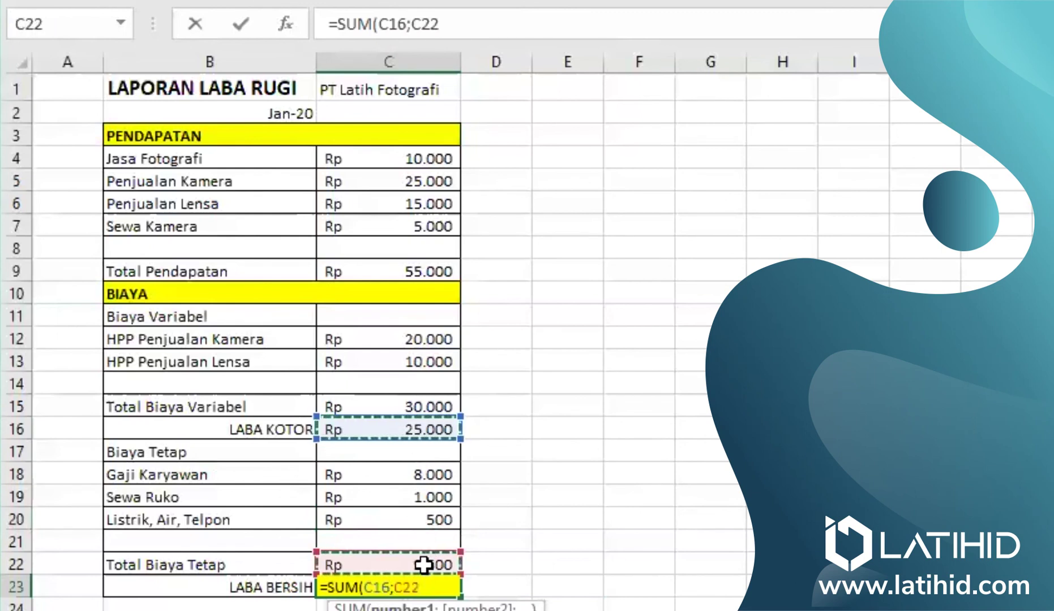
pyautogui.press('BackSpace')
pyautogui.press('BackSpace')
pyautogui.press('BackSpace')
pyautogui.write('-')
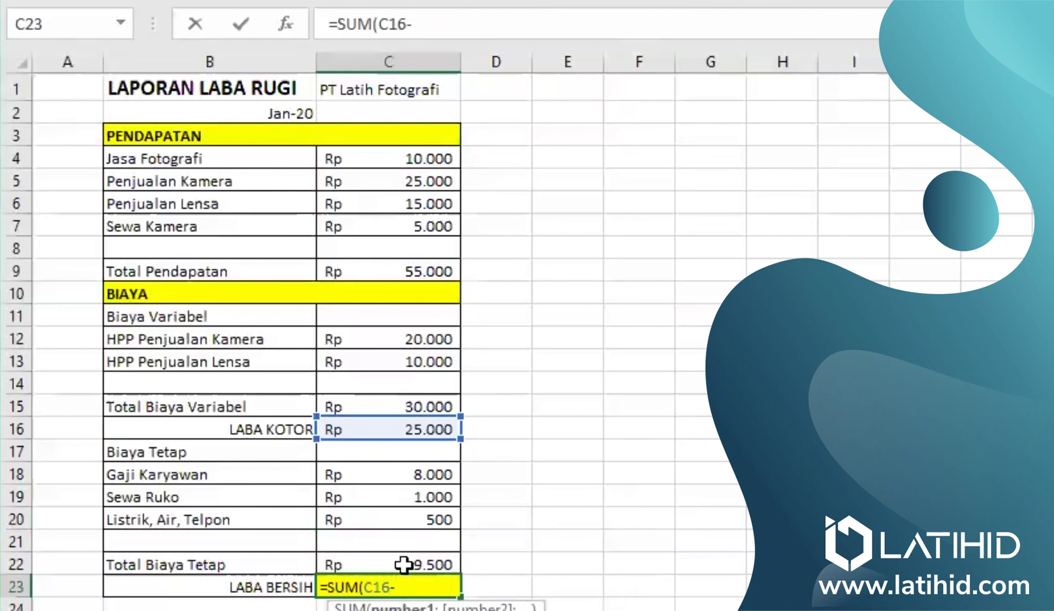
pyautogui.click(407, 564)
pyautogui.write(')')
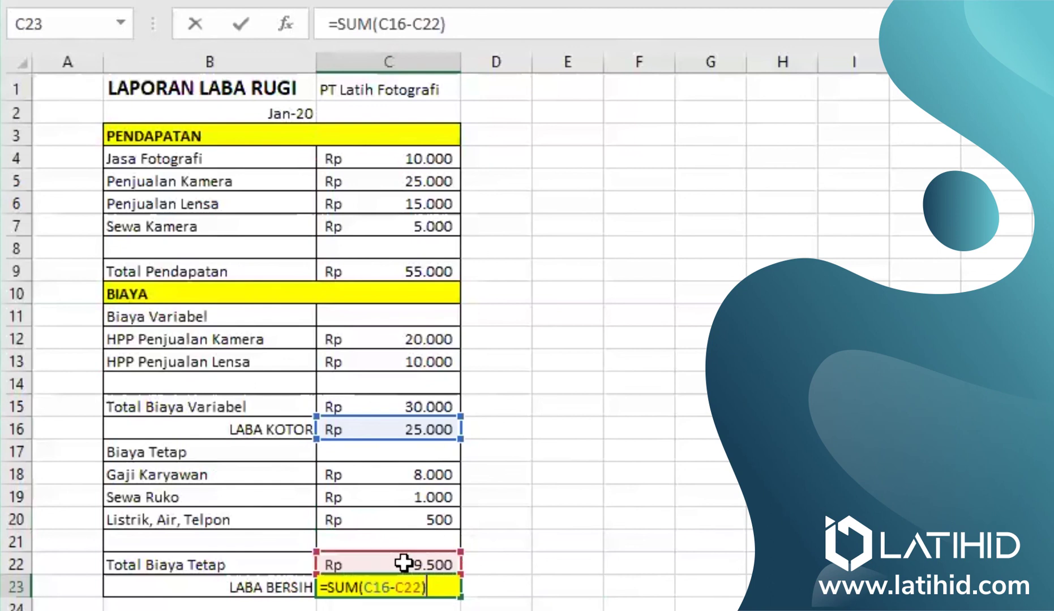
pyautogui.press('Return')
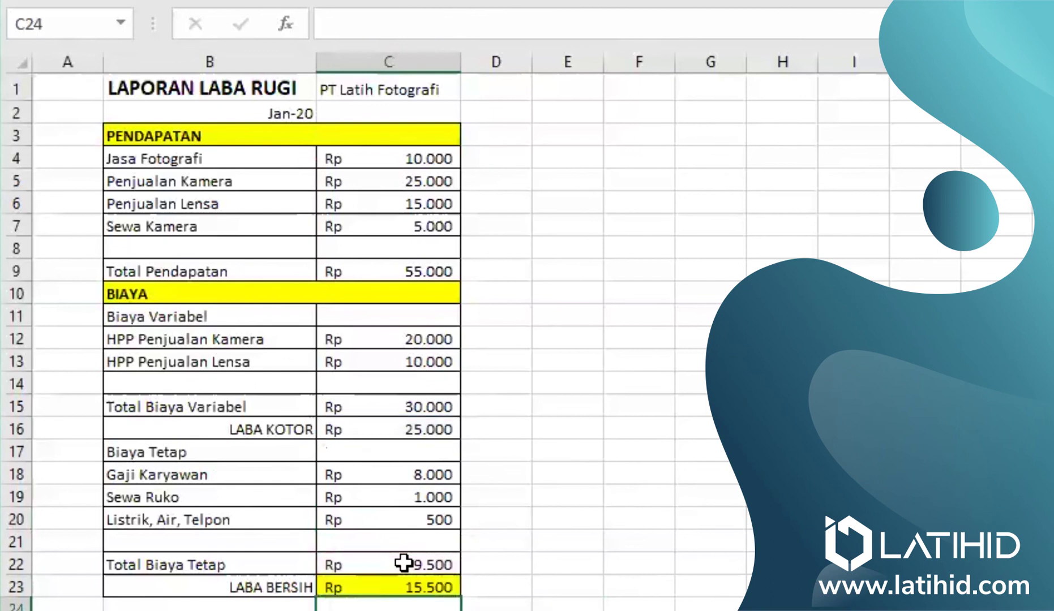
pyautogui.click(583, 585)
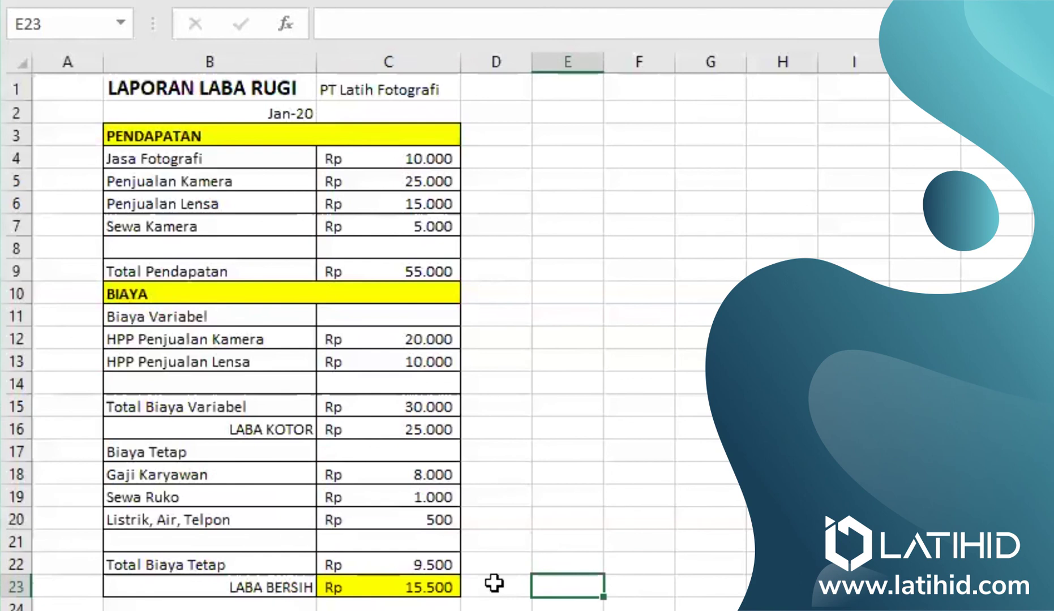
pyautogui.click(417, 590)
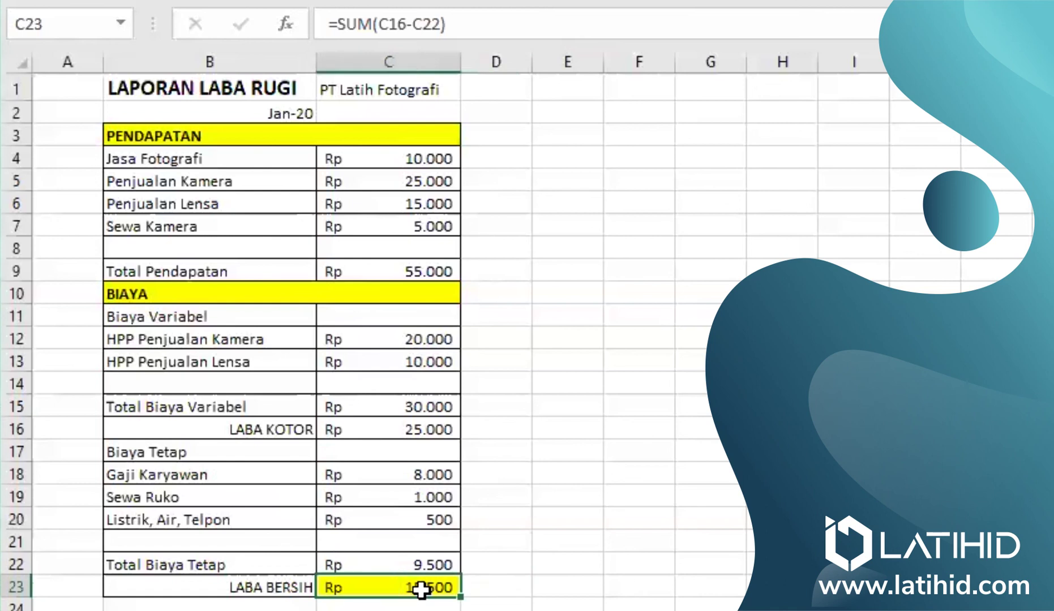